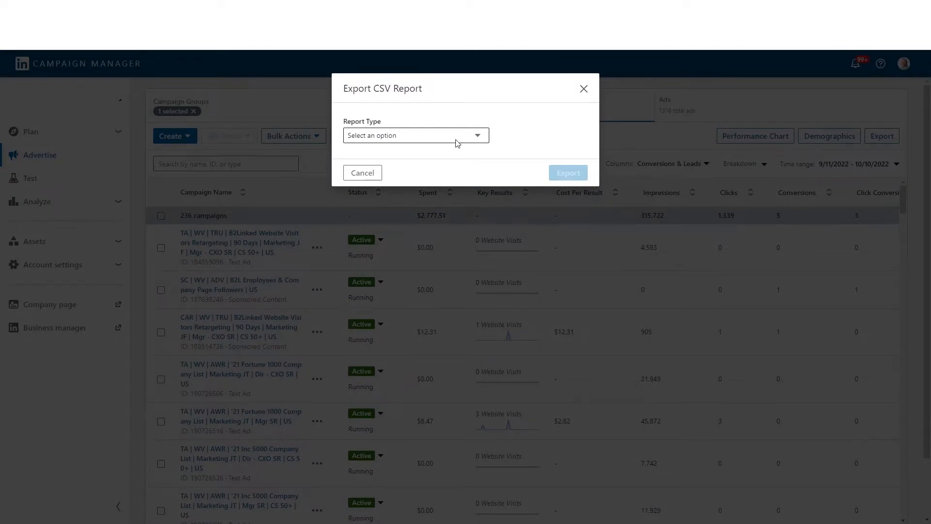
- Export an Ad Performance CSV report with all columns and the time breakdown set to all time
{"action": "left_click", "coordinate": [456, 141]}
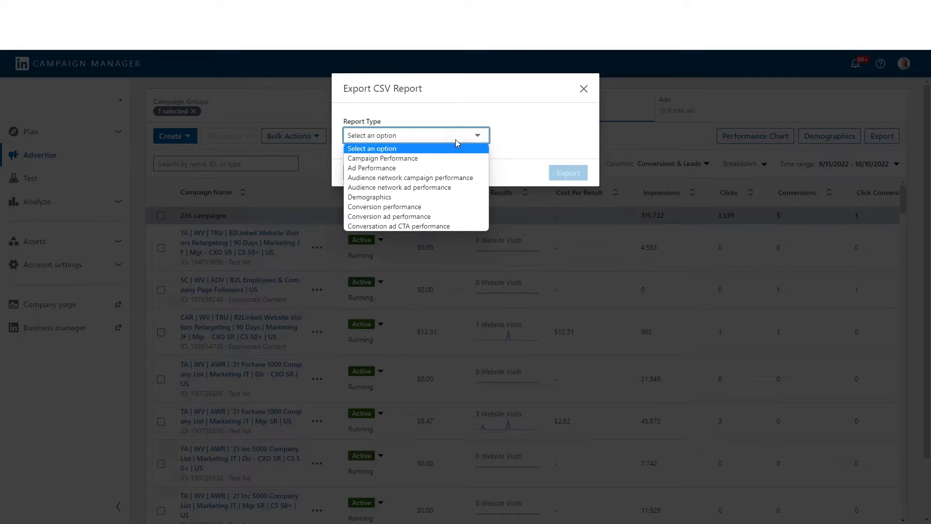
{"action": "left_click", "coordinate": [381, 170]}
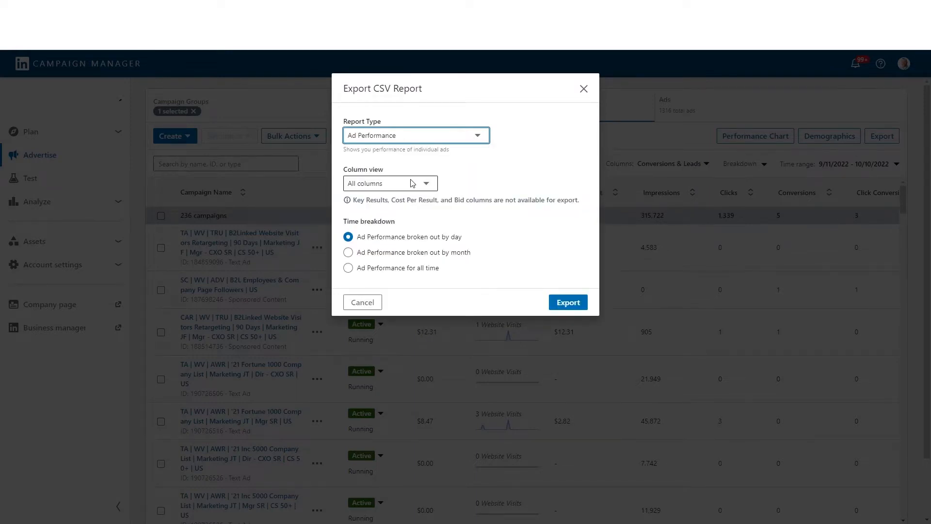
{"action": "left_click", "coordinate": [408, 268]}
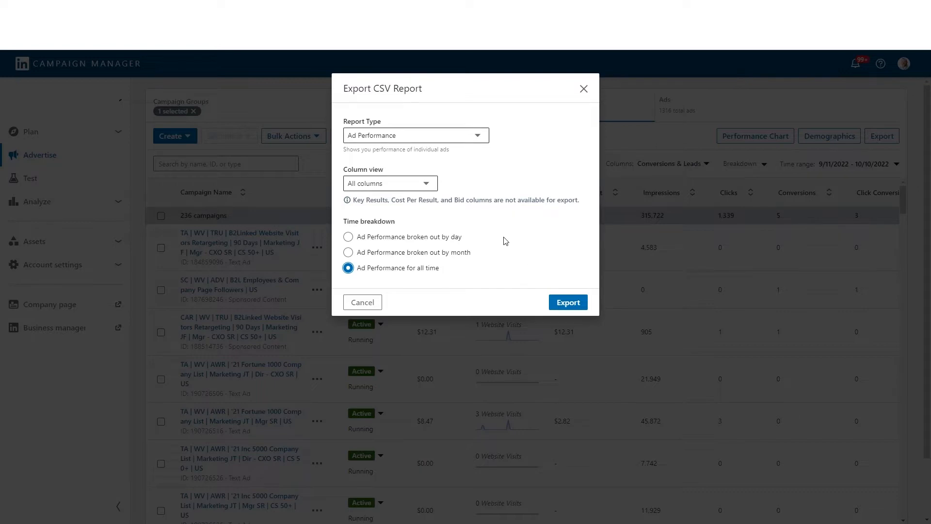
{"action": "left_click", "coordinate": [453, 252]}
{"action": "left_click", "coordinate": [416, 238]}
{"action": "left_click", "coordinate": [380, 269]}
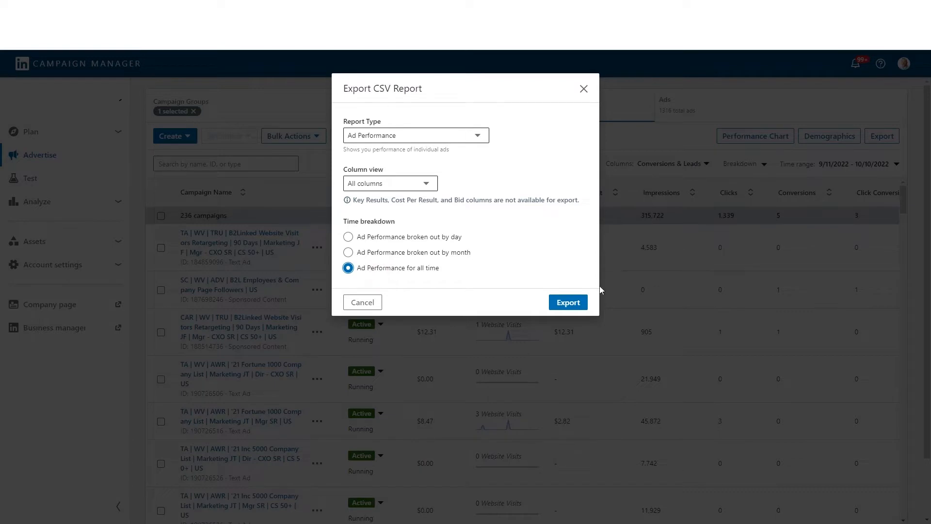
{"action": "left_click", "coordinate": [565, 299]}
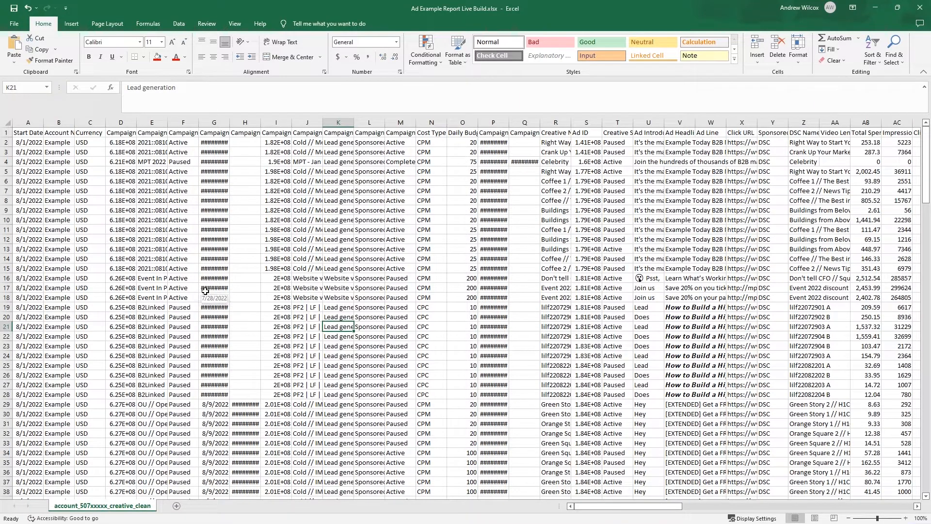
- Make header row 1 bold and freeze the top row of the exported ad data
{"action": "left_click", "coordinate": [6, 134]}
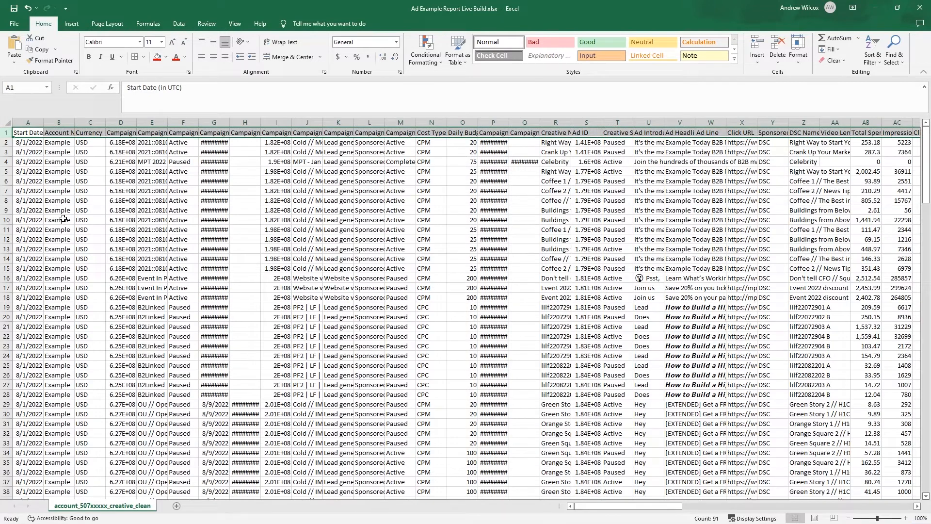
{"action": "key", "text": "ctrl+b"}
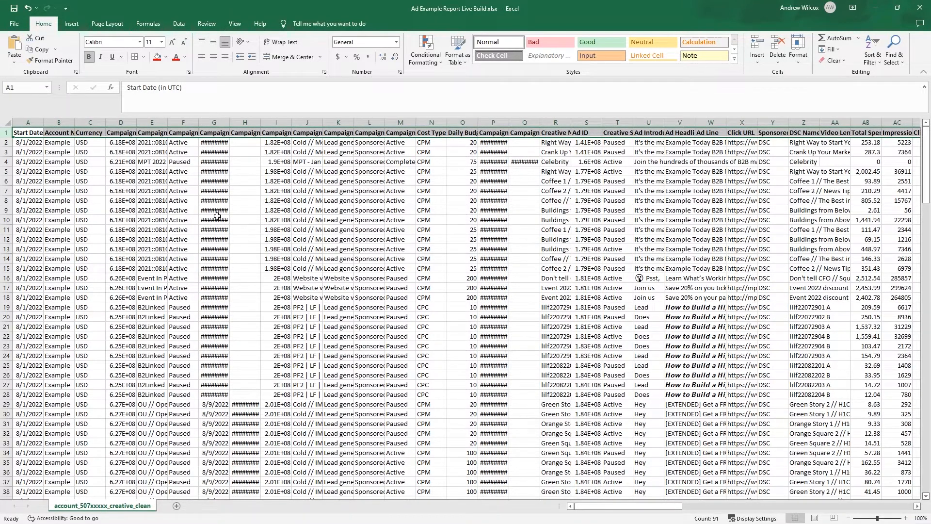
{"action": "left_click", "coordinate": [235, 23]}
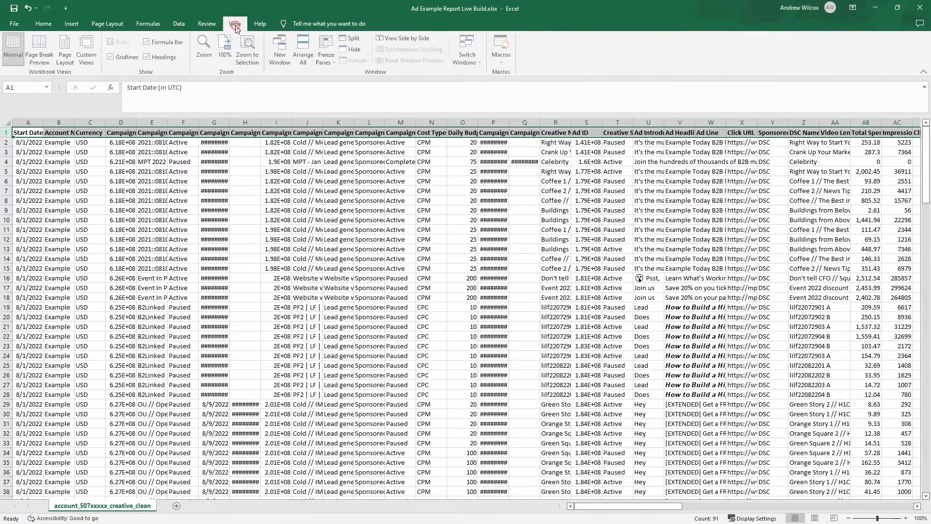
{"action": "left_click", "coordinate": [320, 59]}
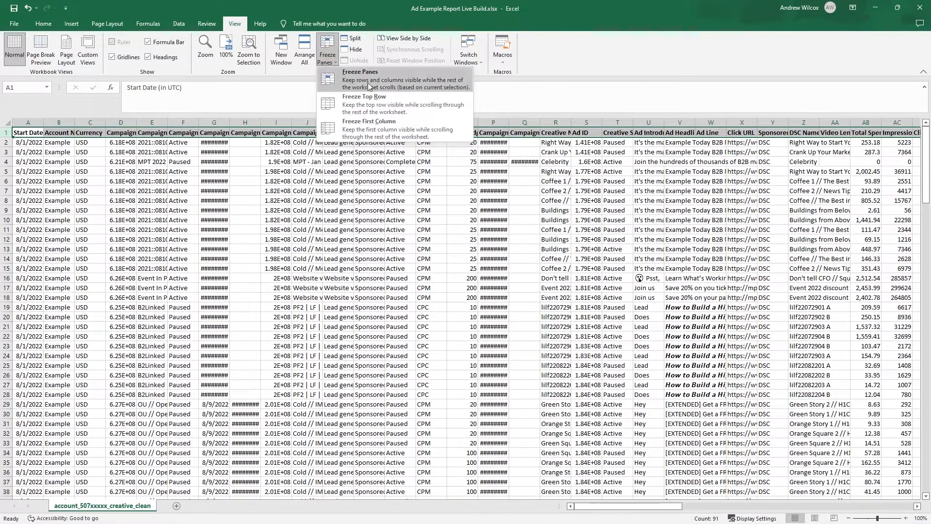
{"action": "left_click", "coordinate": [382, 112]}
{"action": "left_click", "coordinate": [345, 239]}
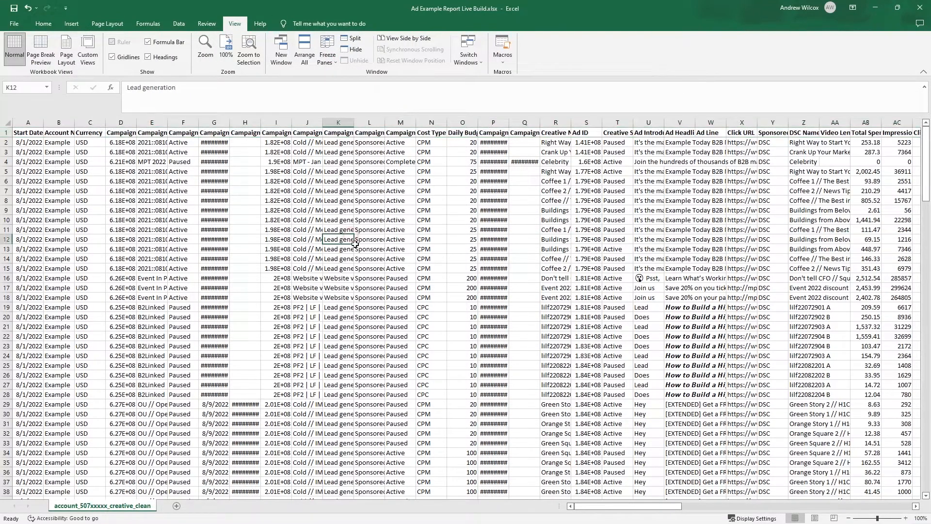
{"action": "scroll", "coordinate": [359, 249], "scroll_direction": "down", "scroll_amount": 7}
{"action": "scroll", "coordinate": [359, 248], "scroll_direction": "down", "scroll_amount": 3}
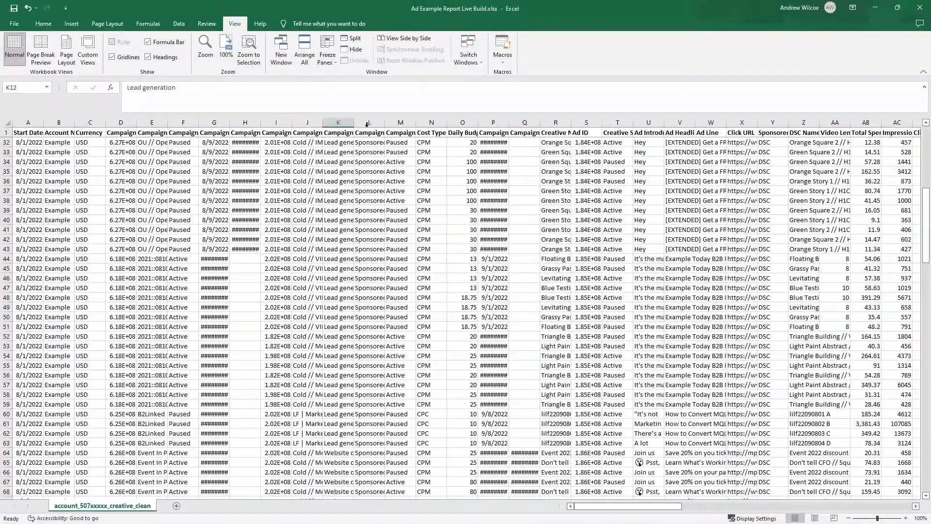
{"action": "scroll", "coordinate": [383, 191], "scroll_direction": "up", "scroll_amount": 10}
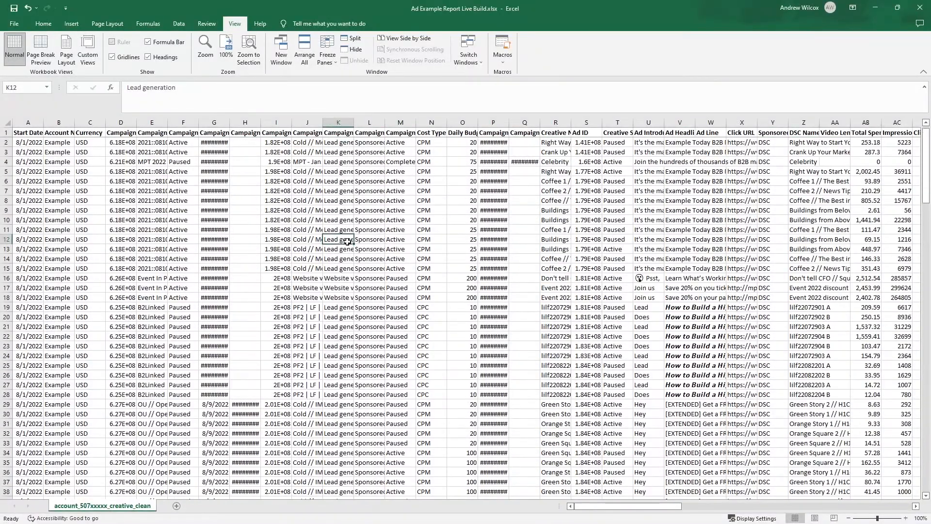
- Select the whole data range and add filters to its header row
{"action": "left_click", "coordinate": [370, 307]}
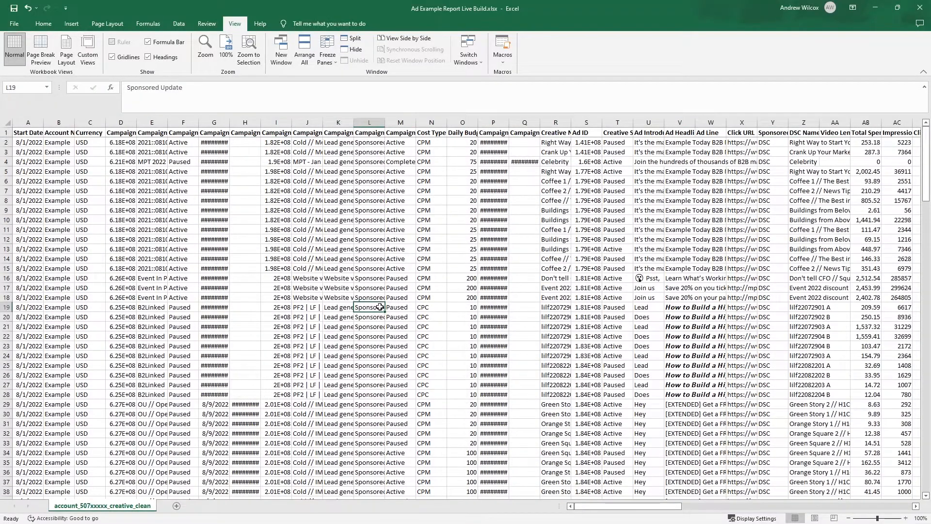
{"action": "left_click", "coordinate": [7, 123]}
{"action": "left_click", "coordinate": [207, 219]}
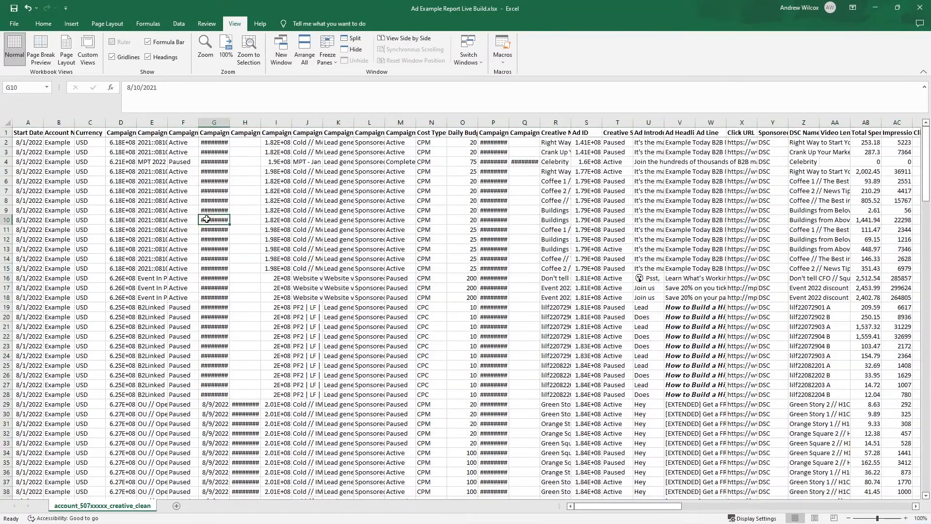
{"action": "key", "text": "ctrl+a"}
{"action": "left_click", "coordinate": [50, 24]}
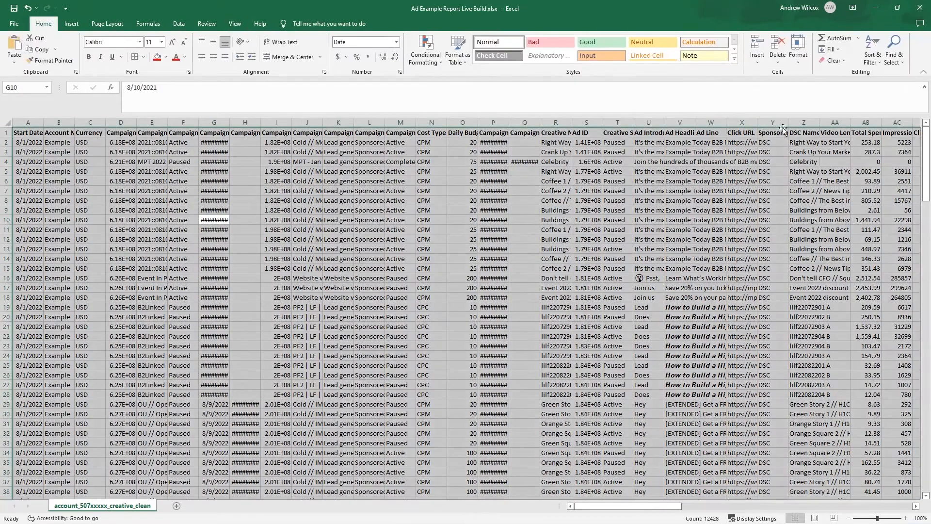
{"action": "left_click", "coordinate": [872, 56]}
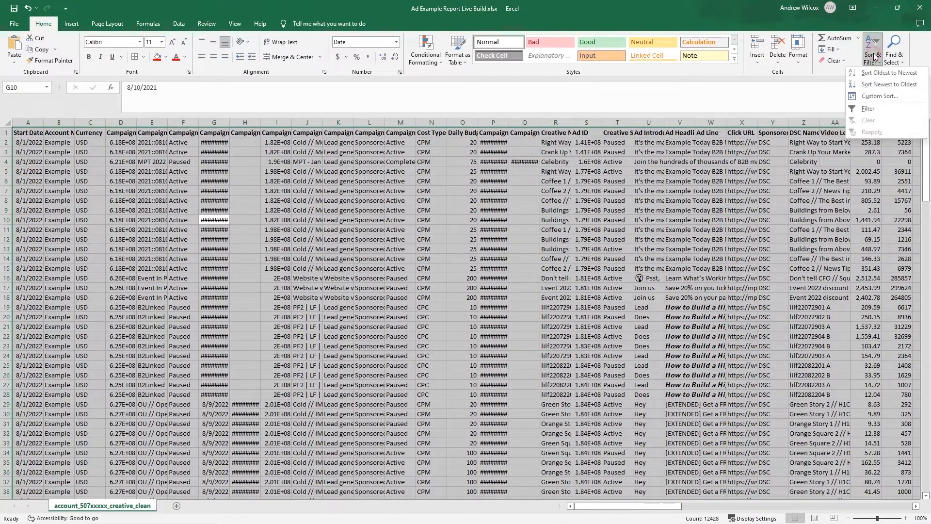
{"action": "left_click", "coordinate": [868, 109]}
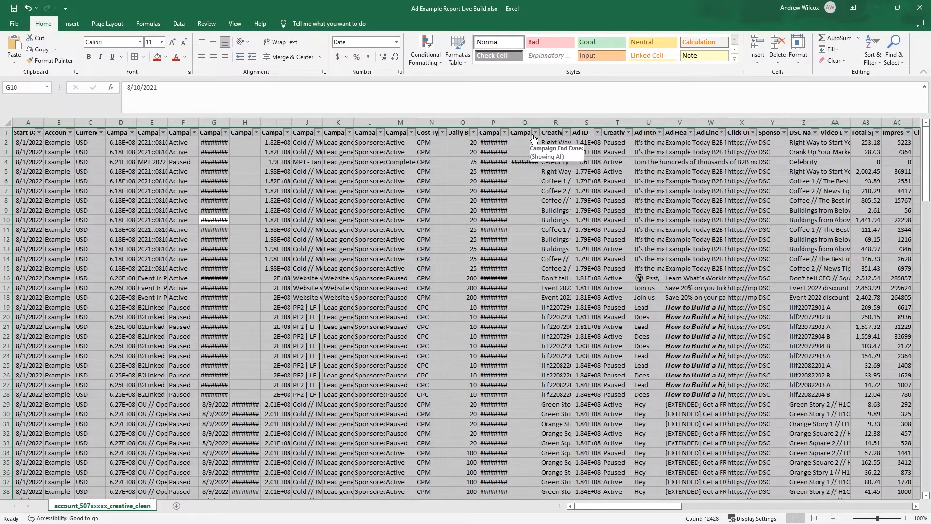
{"action": "left_click", "coordinate": [339, 288]}
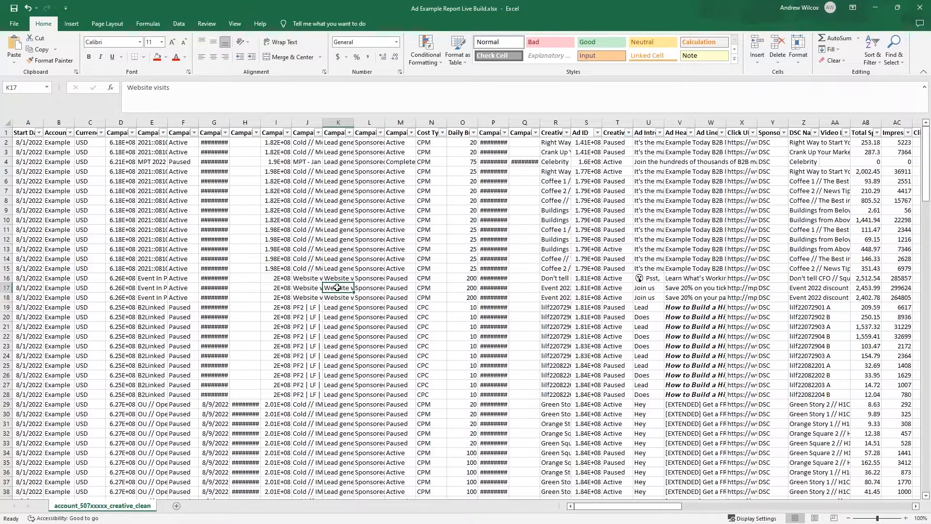
- Widen the Campaign Name, Creative Name and Ad Introduction Text columns so their contents are easier to read
{"action": "left_click_drag", "start_coordinate": [323, 126], "coordinate": [409, 126]}
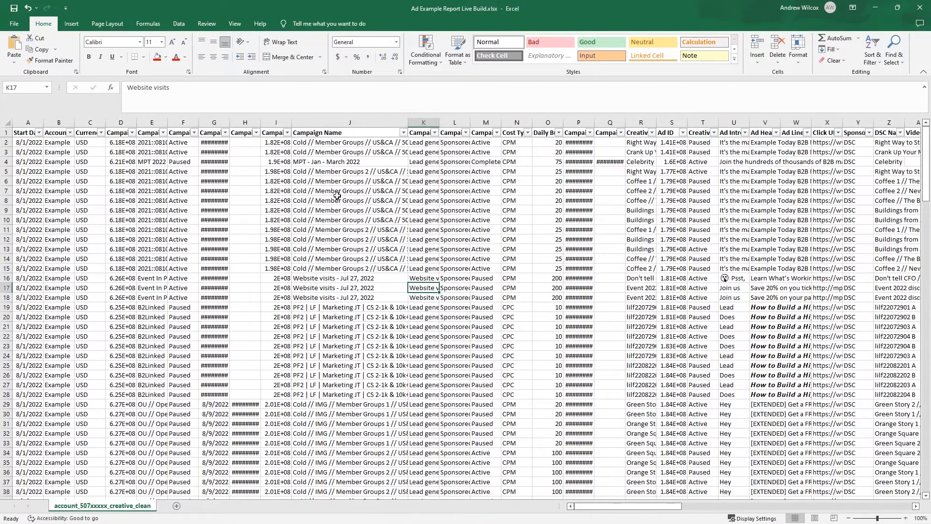
{"action": "left_click", "coordinate": [637, 133]}
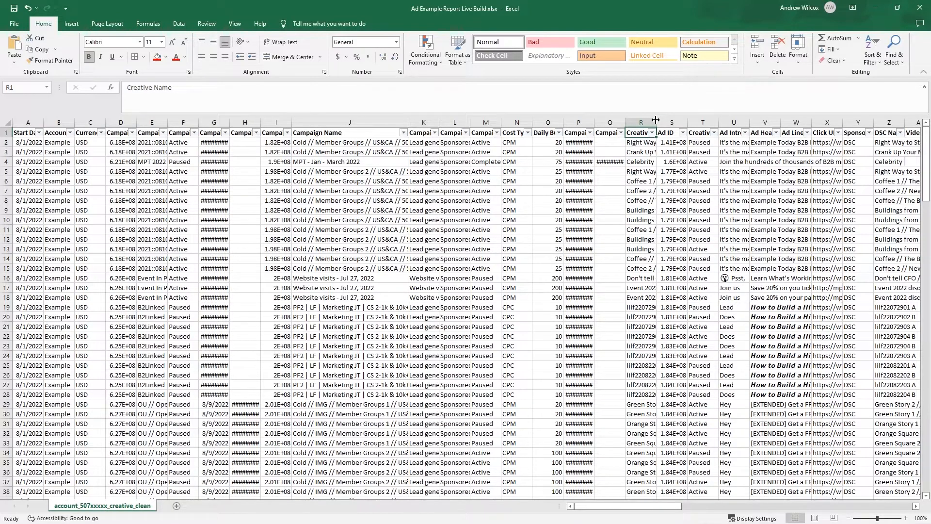
{"action": "left_click_drag", "start_coordinate": [655, 119], "coordinate": [729, 120]}
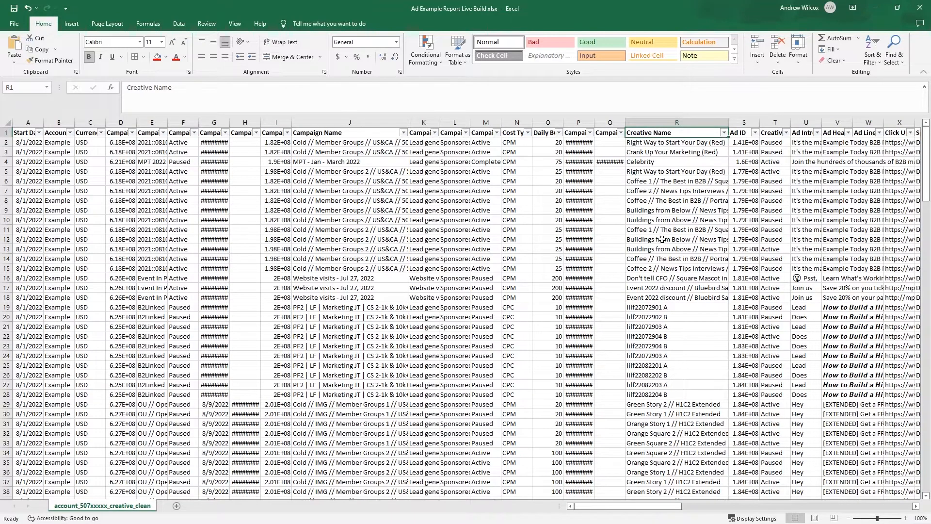
{"action": "left_click_drag", "start_coordinate": [822, 123], "coordinate": [903, 123]}
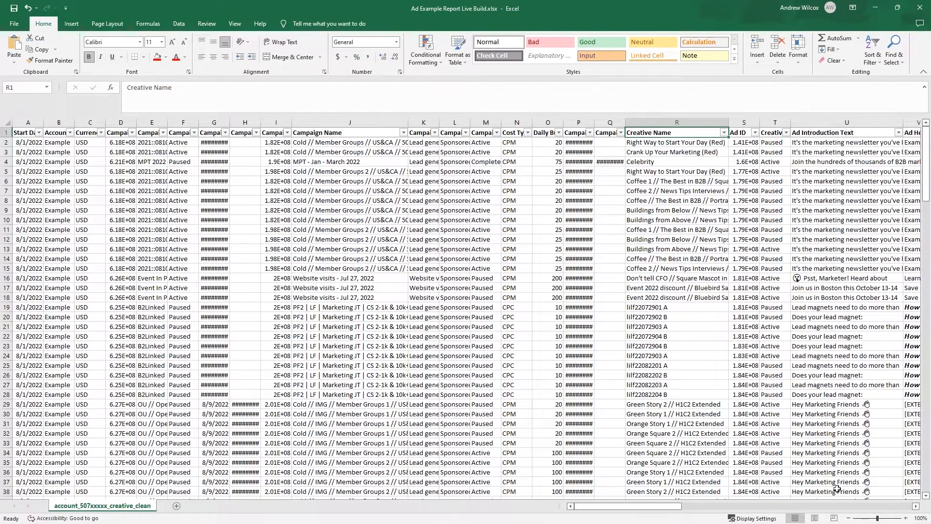
{"action": "left_click", "coordinate": [916, 506]}
{"action": "left_click", "coordinate": [916, 505]}
{"action": "left_click", "coordinate": [916, 506]}
{"action": "left_click", "coordinate": [904, 518]}
{"action": "left_click", "coordinate": [904, 518]}
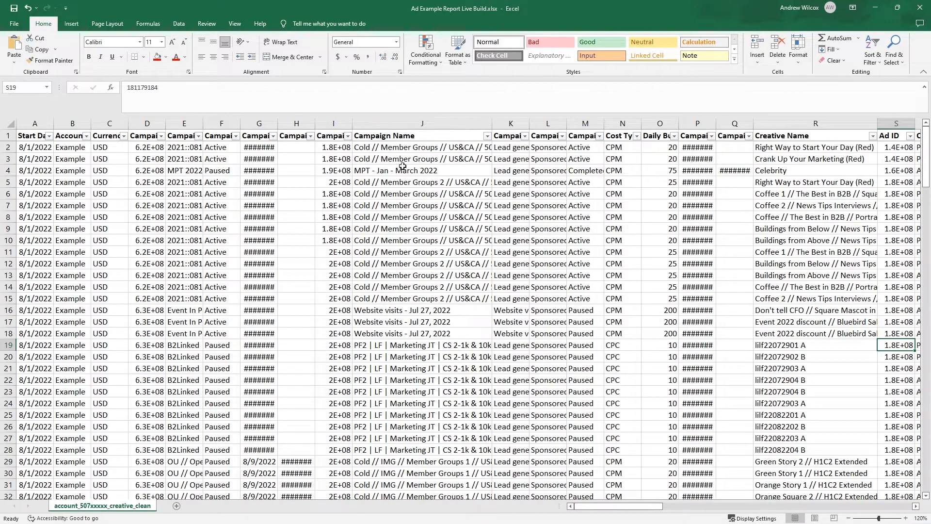
- Hide columns A through I, from Start Date to Campaign ID
{"action": "left_click_drag", "start_coordinate": [340, 125], "coordinate": [34, 165]}
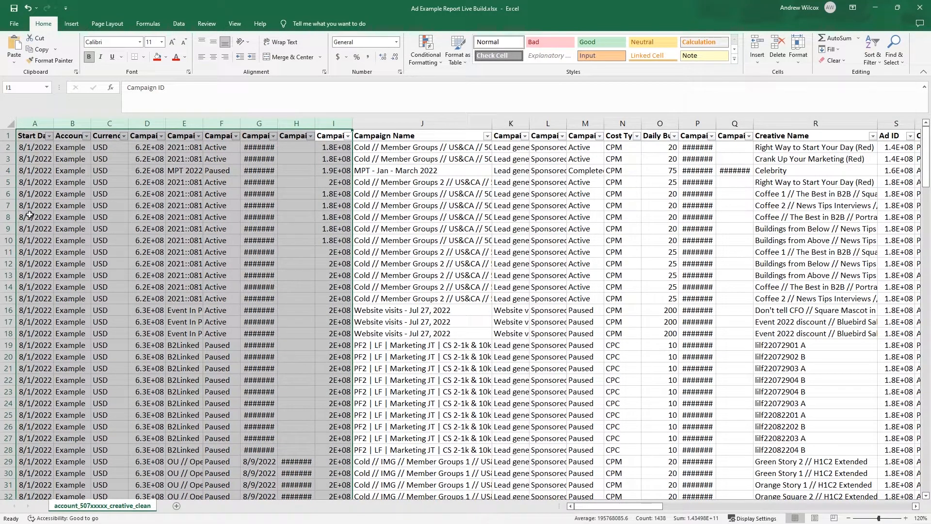
{"action": "right_click", "coordinate": [218, 122]}
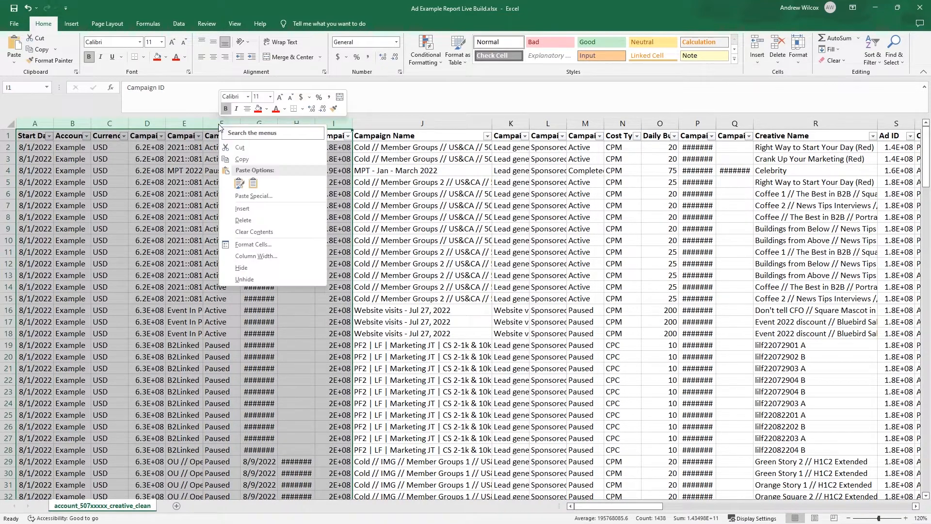
{"action": "left_click", "coordinate": [241, 267]}
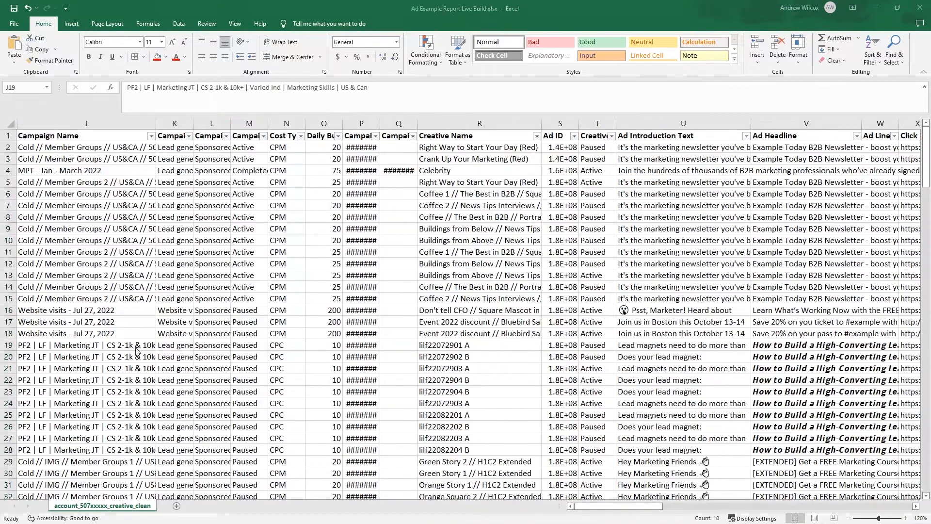
{"action": "left_click_drag", "start_coordinate": [136, 346], "coordinate": [135, 449]}
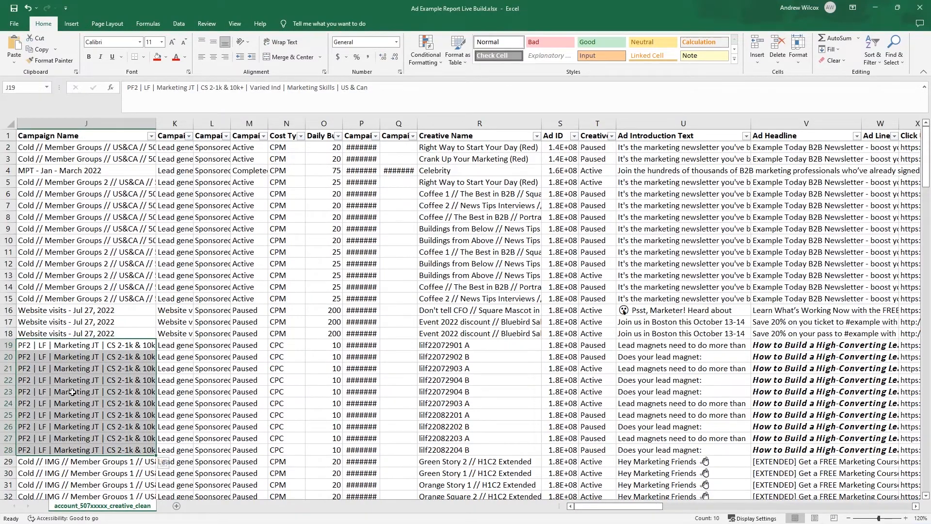
{"action": "left_click_drag", "start_coordinate": [459, 349], "coordinate": [461, 449]}
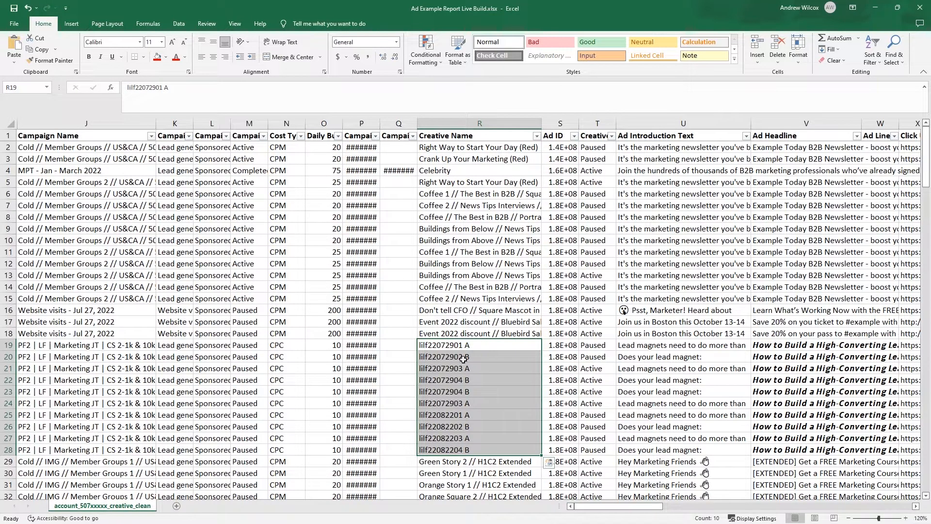
- Create a PivotTable on a new worksheet from the full ad data range A1:CM175
{"action": "left_click", "coordinate": [450, 310]}
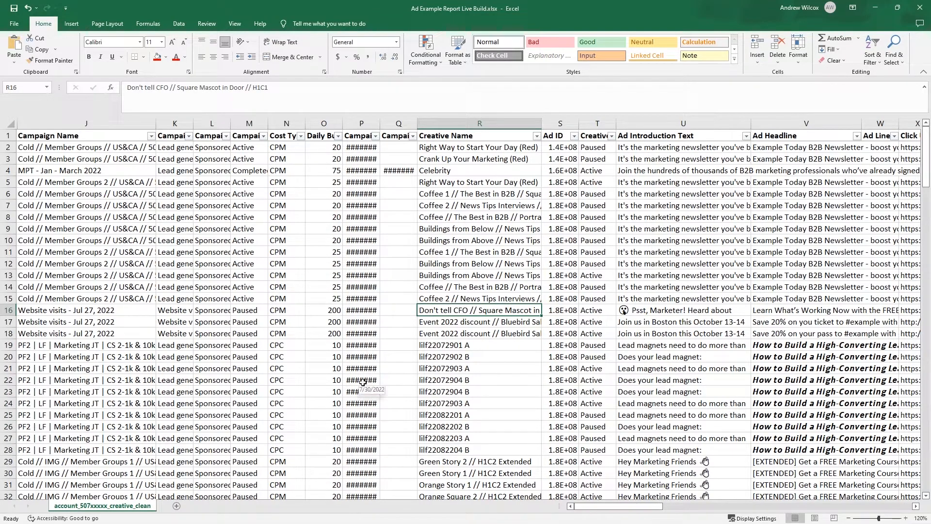
{"action": "key", "text": "ctrl+a"}
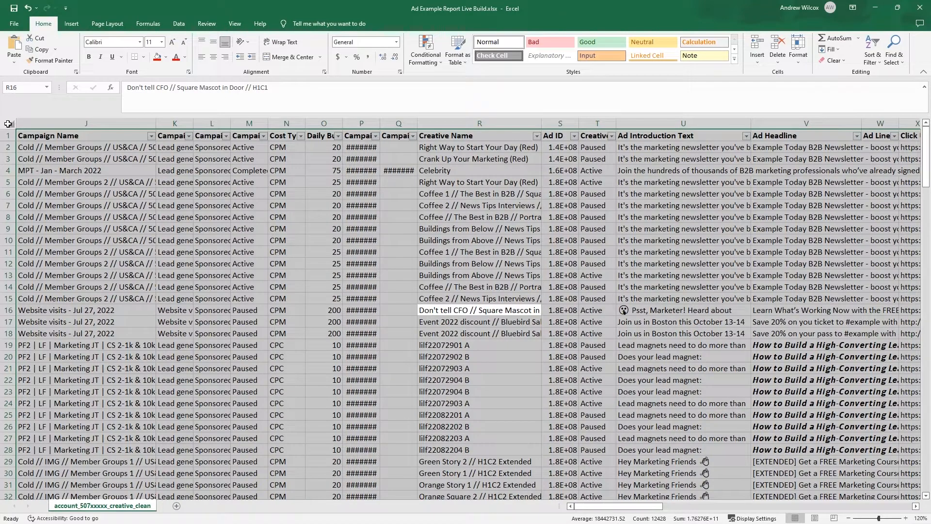
{"action": "left_click", "coordinate": [80, 25]}
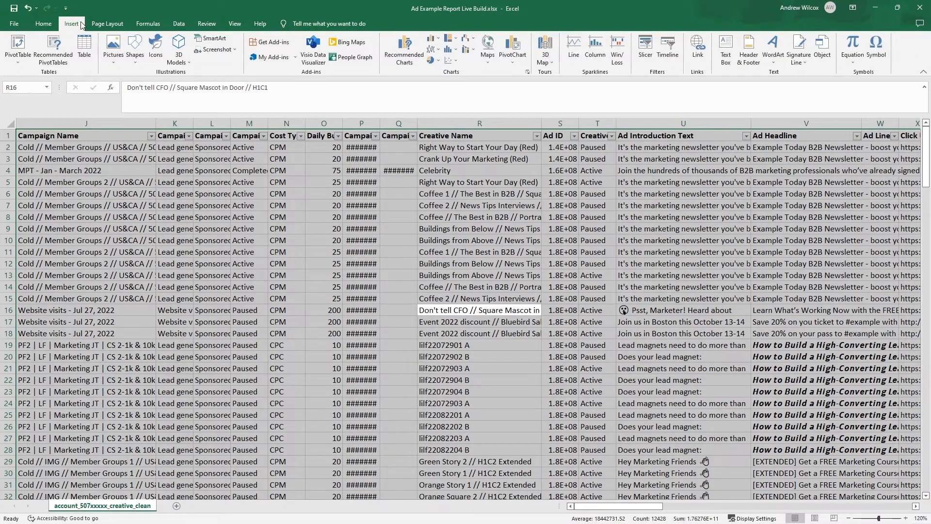
{"action": "left_click", "coordinate": [19, 59]}
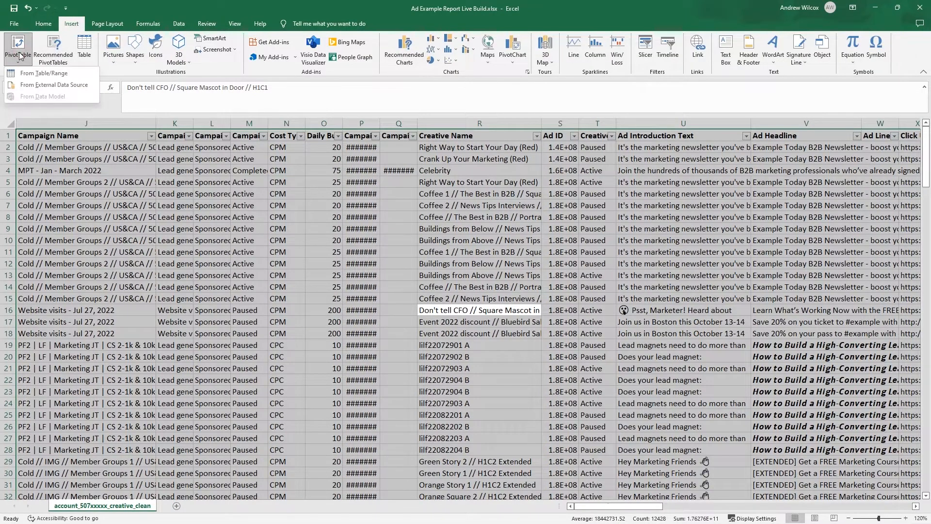
{"action": "left_click", "coordinate": [54, 75]}
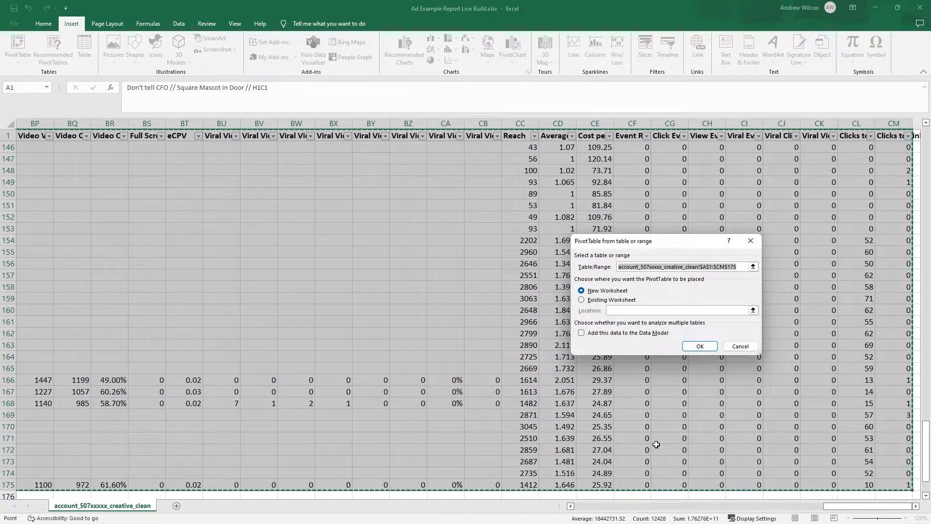
{"action": "left_click", "coordinate": [695, 346]}
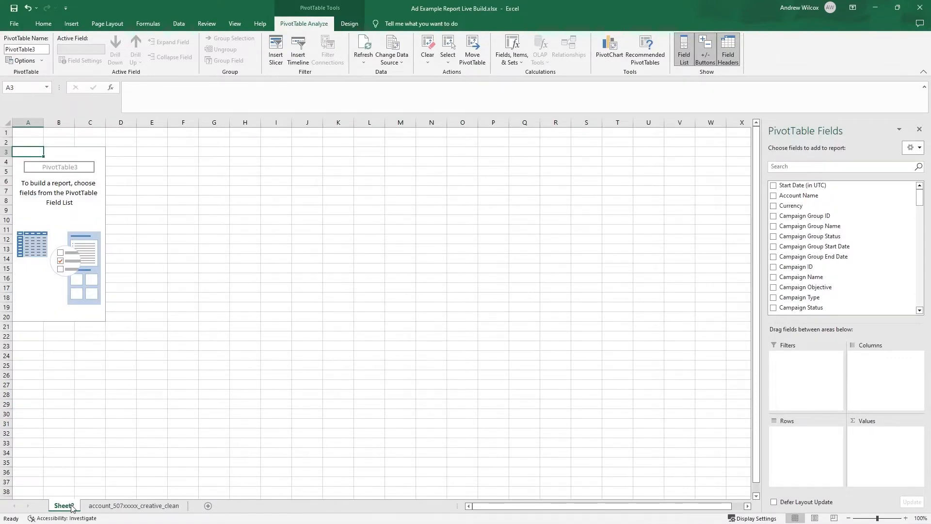
- Rename the new PivotTable worksheet as Ad Analysis
{"action": "double_click", "coordinate": [71, 506]}
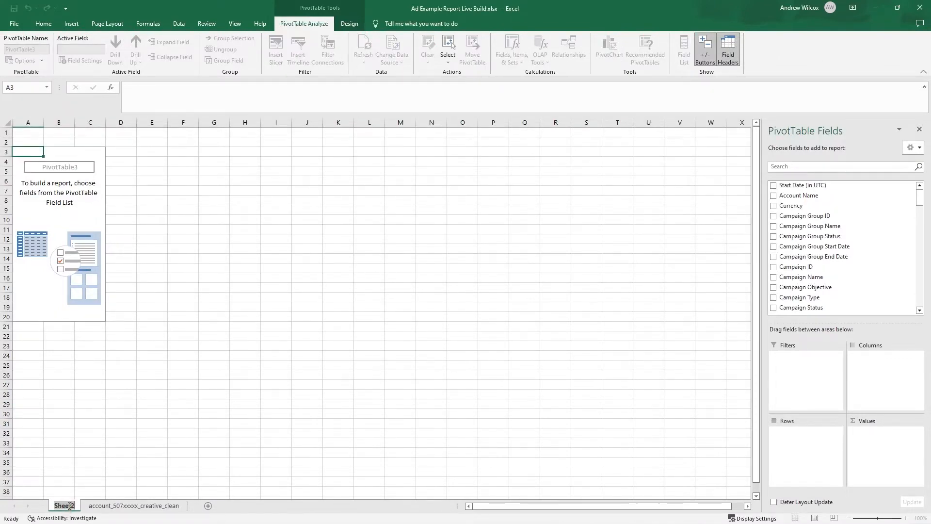
{"action": "type", "text": "Ad Analysi"}
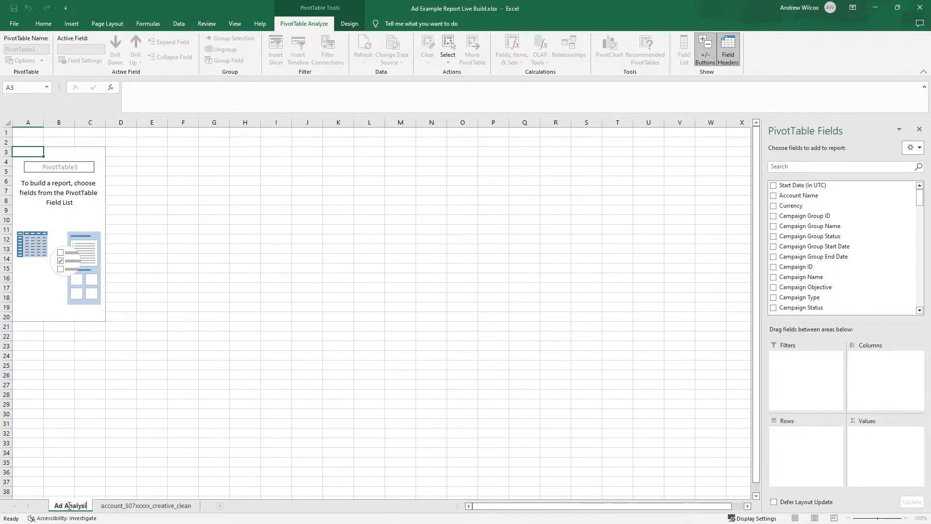
{"action": "type", "text": "s"}
{"action": "left_click", "coordinate": [73, 202]}
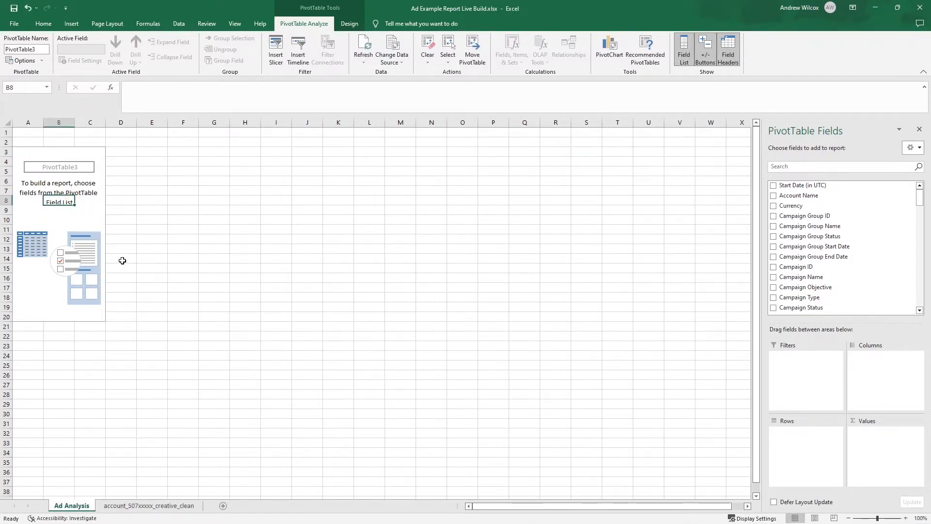
- Find the Impressions and Clicks fields and add both to the PivotTable as summed values
{"action": "left_click", "coordinate": [802, 166]}
{"action": "type", "text": "imp"}
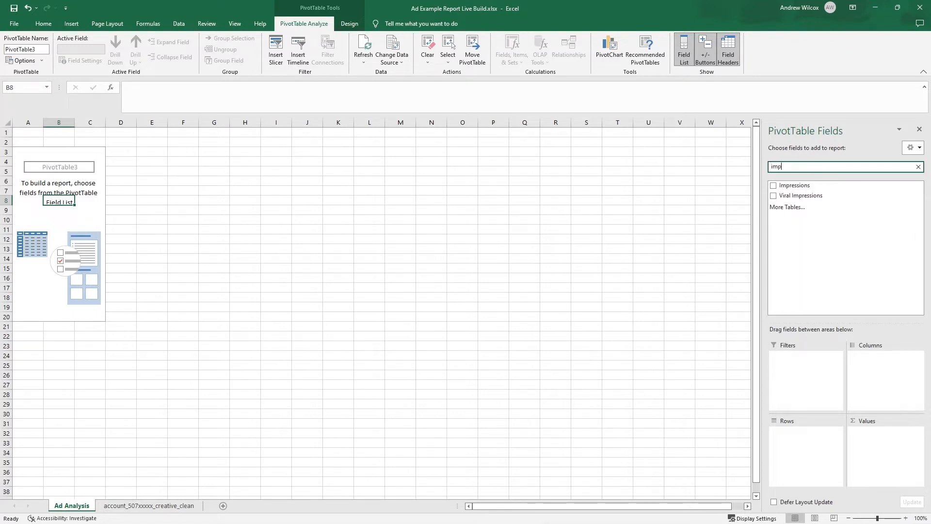
{"action": "left_click", "coordinate": [773, 185]}
{"action": "key", "text": "BackSpace"}
{"action": "key", "text": "BackSpace"}
{"action": "key", "text": "BackSpace"}
{"action": "type", "text": "click"}
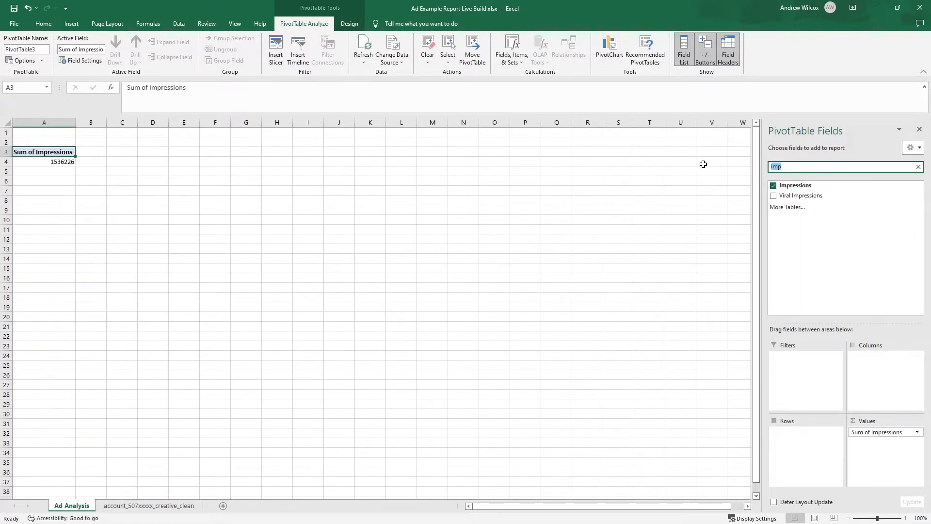
{"action": "left_click", "coordinate": [773, 196]}
- Add Total Spent and Total Social Actions to the PivotTable values, and clear the field search
{"action": "key", "text": "BackSpace"}
{"action": "key", "text": "BackSpace"}
{"action": "key", "text": "BackSpace"}
{"action": "key", "text": "BackSpace"}
{"action": "key", "text": "BackSpace"}
{"action": "type", "text": "total"}
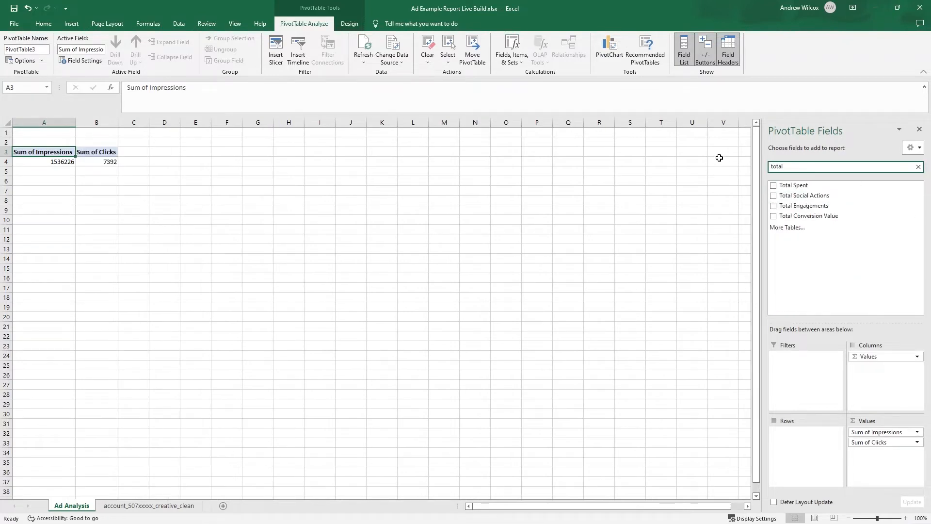
{"action": "left_click", "coordinate": [774, 185]}
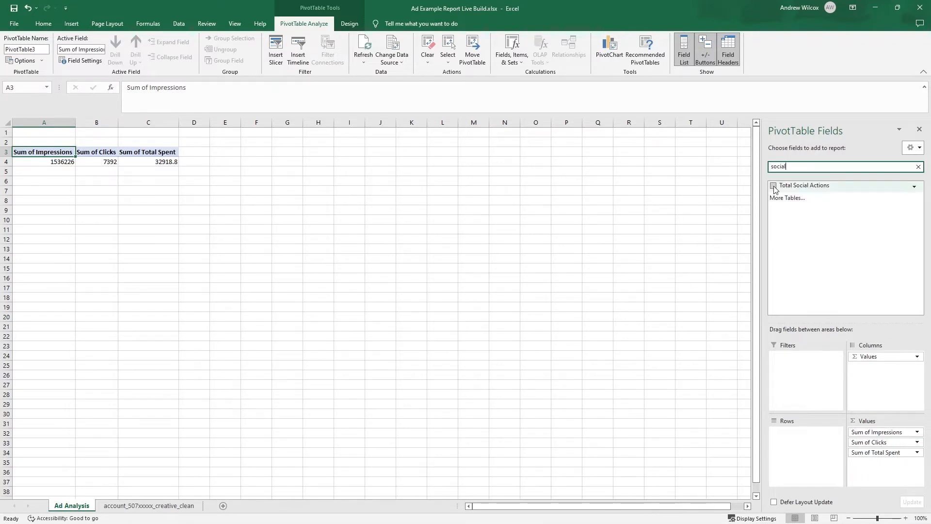
{"action": "left_click", "coordinate": [774, 187]}
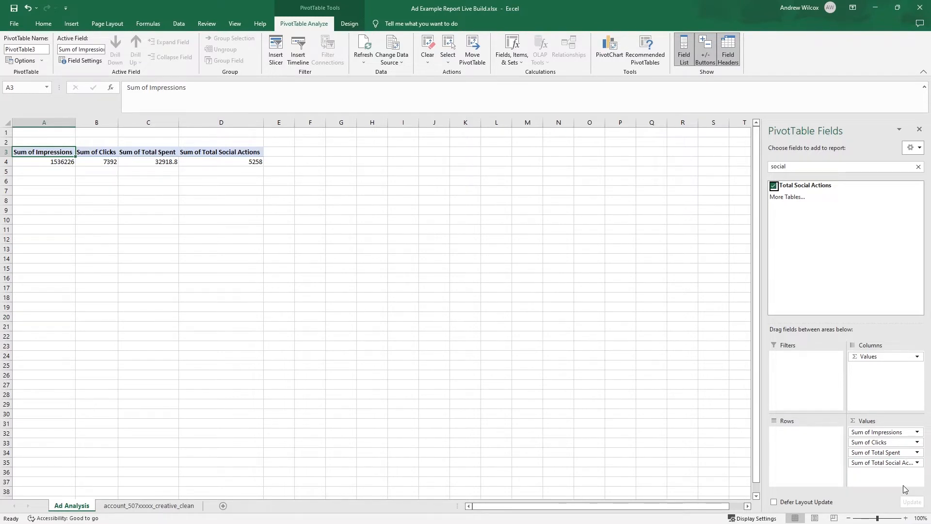
{"action": "left_click", "coordinate": [919, 167]}
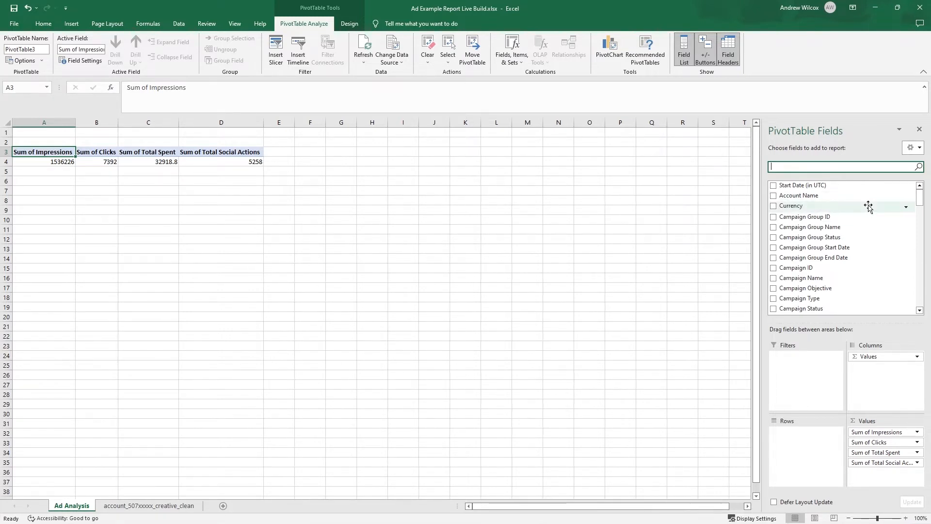
- Add Campaign Name as the row field of the PivotTable, with Creative Name nested beneath it
{"action": "left_click_drag", "start_coordinate": [816, 276], "coordinate": [809, 455]}
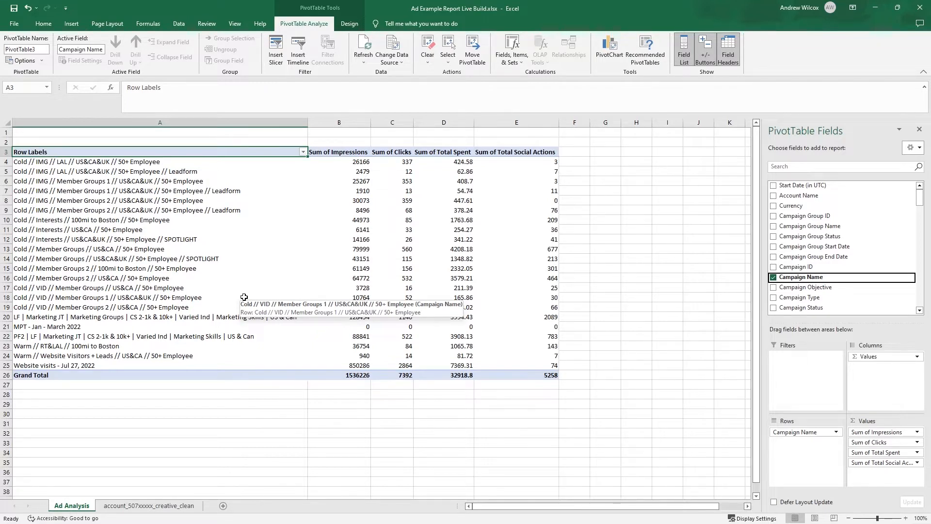
{"action": "scroll", "coordinate": [823, 198], "scroll_direction": "down", "scroll_amount": 3}
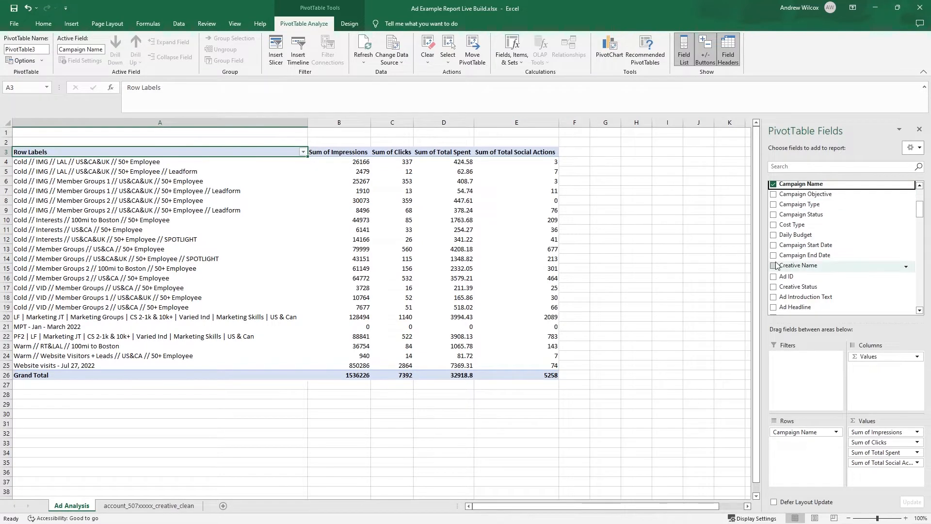
{"action": "left_click_drag", "start_coordinate": [791, 266], "coordinate": [793, 459]}
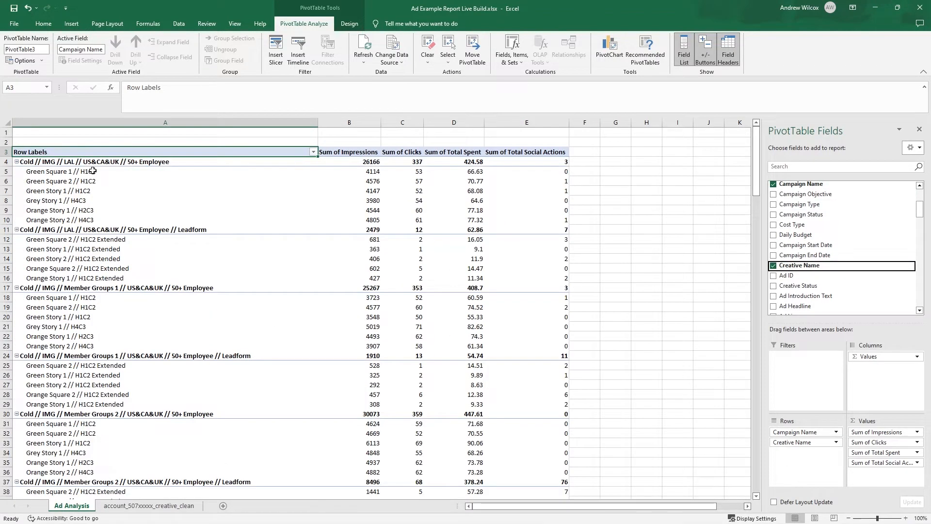
- Compare the creatives listed under the LAL campaign with those under the Member Groups 1 campaign
{"action": "left_click_drag", "start_coordinate": [92, 171], "coordinate": [134, 220]}
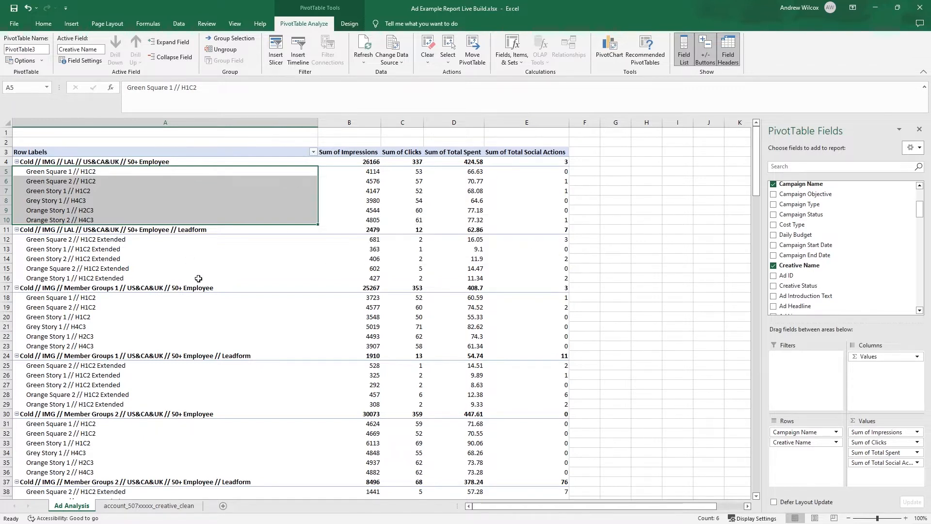
{"action": "left_click", "coordinate": [47, 174]}
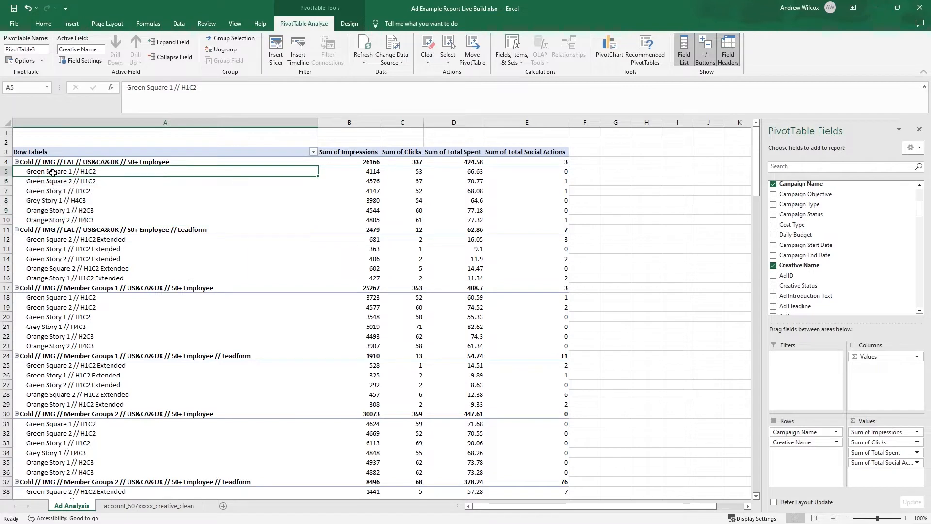
{"action": "left_click_drag", "start_coordinate": [52, 173], "coordinate": [66, 344]}
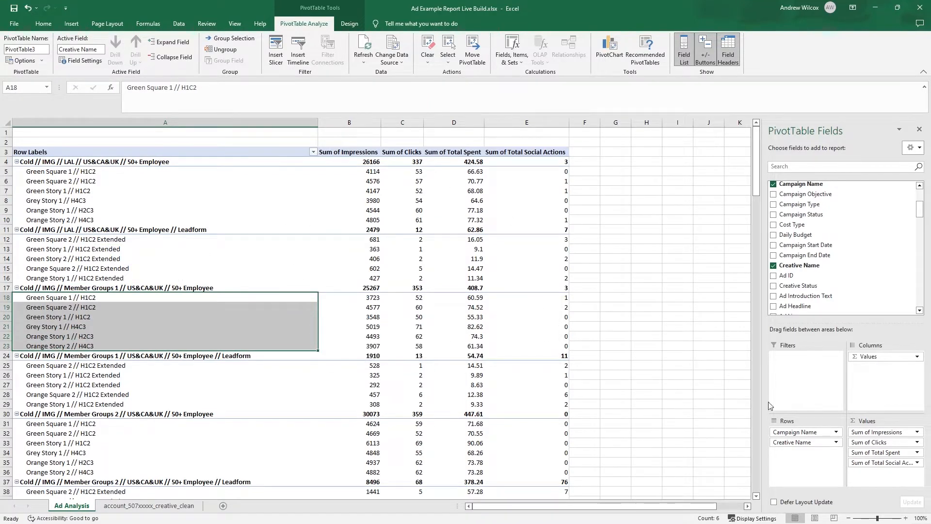
- Remove Campaign Name from the rows so the report aggregates by Creative Name only, and check the Orange Story 1 // H2C3 row
{"action": "left_click_drag", "start_coordinate": [786, 432], "coordinate": [819, 272]}
{"action": "scroll", "coordinate": [77, 390], "scroll_direction": "down", "scroll_amount": 10}
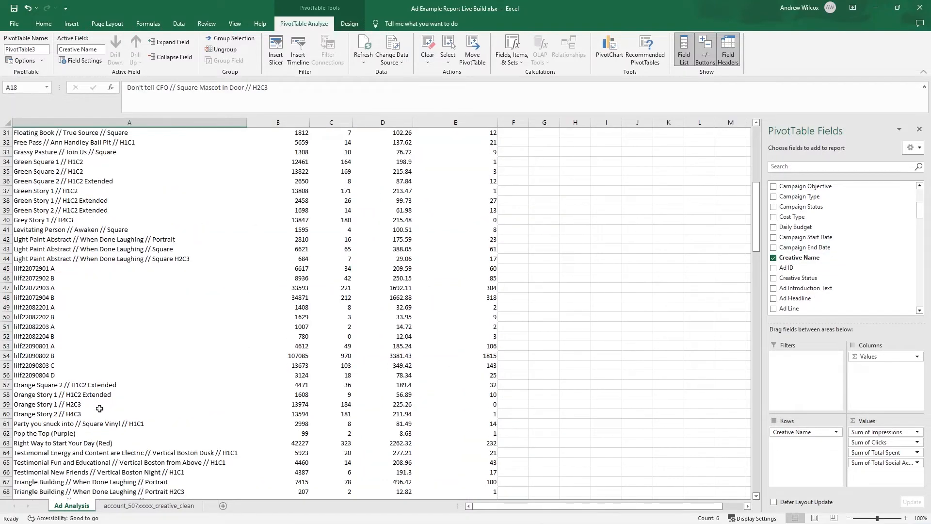
{"action": "left_click", "coordinate": [42, 406]}
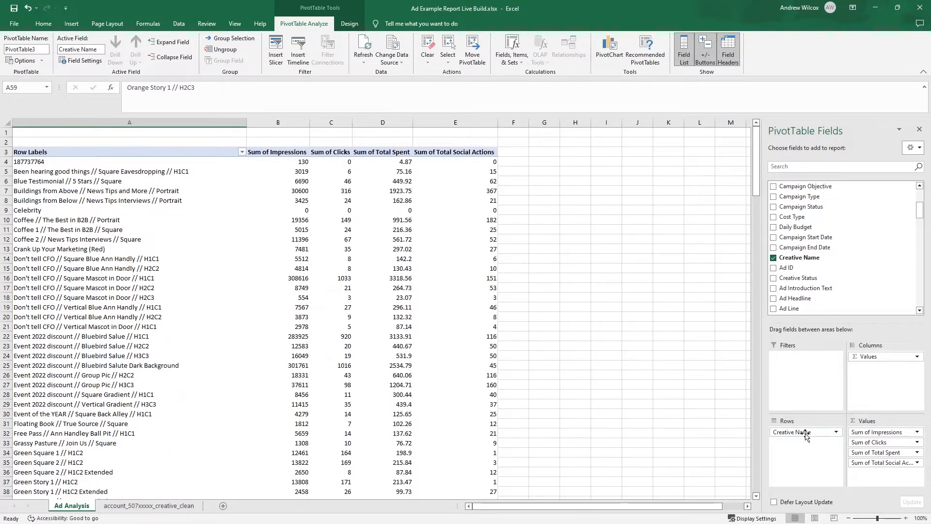
- Replace Creative Name with Ad Introduction Text as the row field and narrow the row label column to bring the values into view
{"action": "mouse_move", "coordinate": [805, 435]}
{"action": "left_mouse_down"}
{"action": "mouse_move", "coordinate": [831, 300]}
{"action": "mouse_move", "coordinate": [819, 287]}
{"action": "mouse_move", "coordinate": [800, 445]}
{"action": "left_mouse_up"}
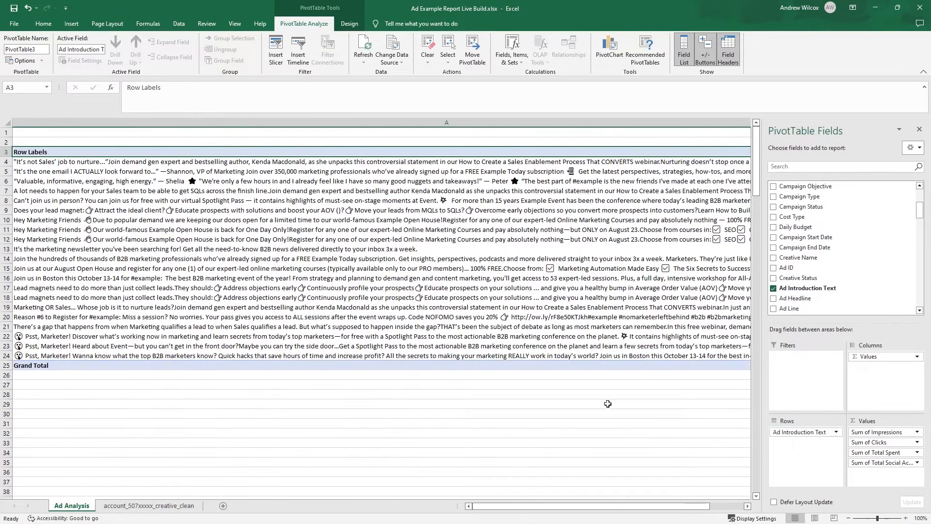
{"action": "left_click", "coordinate": [848, 518]}
{"action": "left_click", "coordinate": [849, 518]}
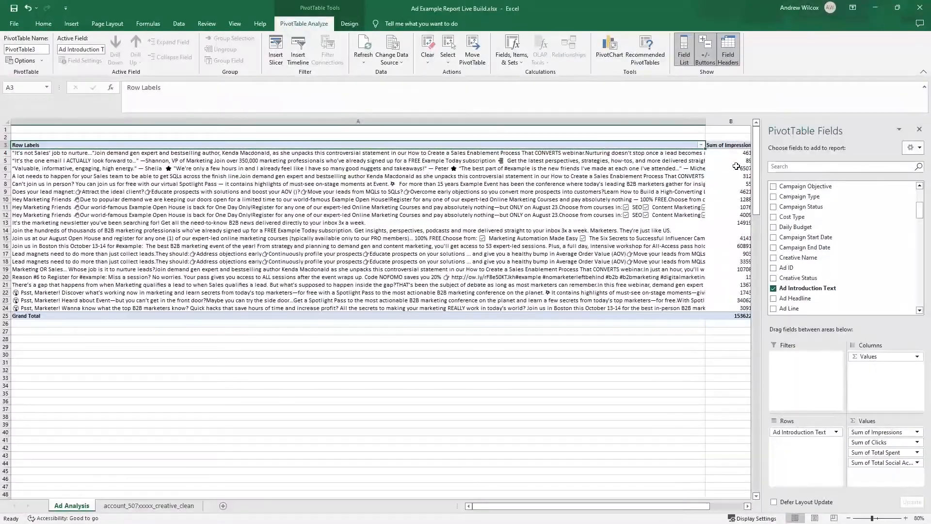
{"action": "left_click_drag", "start_coordinate": [706, 122], "coordinate": [105, 122]}
{"action": "scroll", "coordinate": [454, 422], "scroll_direction": "up", "scroll_amount": 4, "text": "ctrl"}
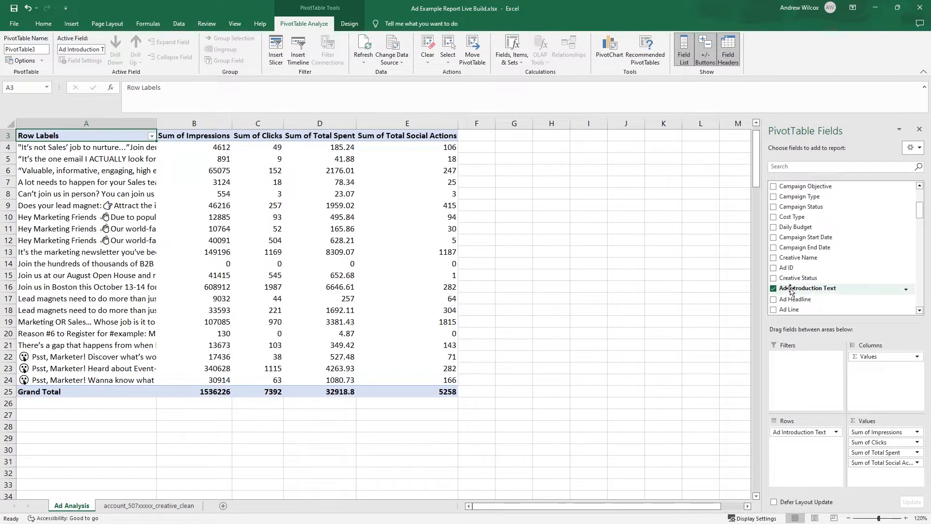
{"action": "left_click_drag", "start_coordinate": [794, 298], "coordinate": [796, 455]}
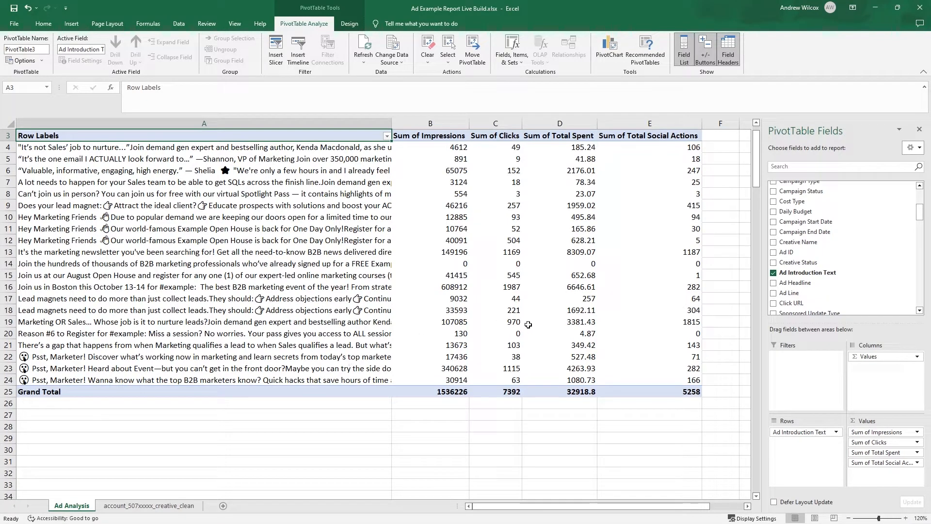
- Format the Sum of Impressions column as a number without decimal places
{"action": "left_click", "coordinate": [430, 426]}
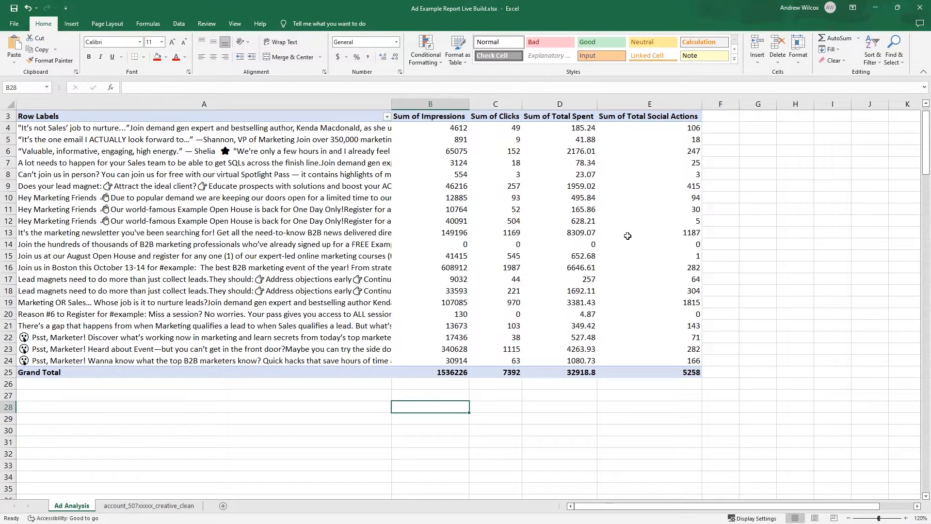
{"action": "left_click", "coordinate": [430, 104]}
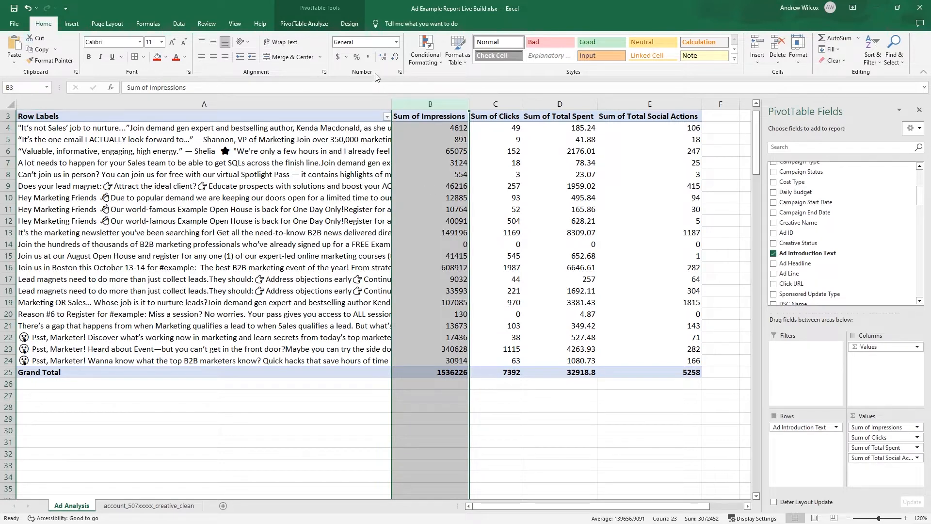
{"action": "left_click", "coordinate": [395, 58]}
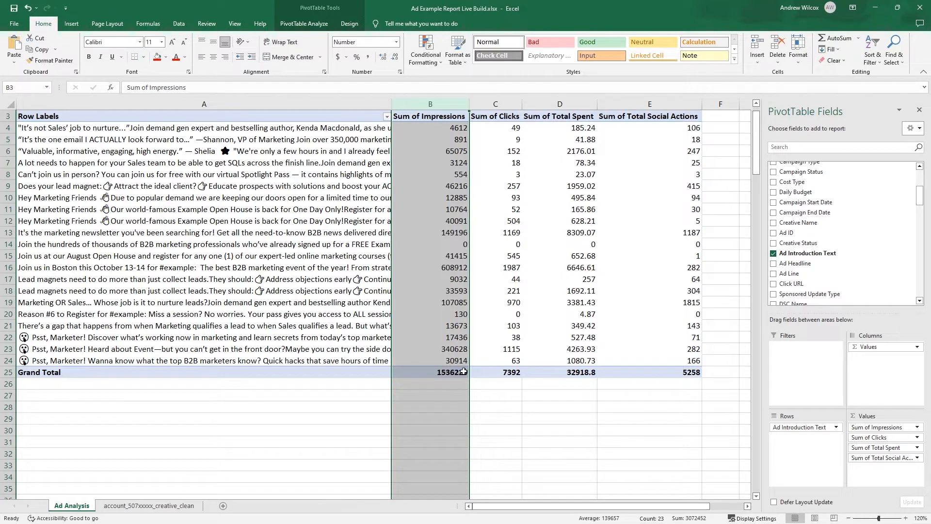
- Try applying the dollar accounting format directly to the Sum of Total Spent column
{"action": "left_click", "coordinate": [567, 106]}
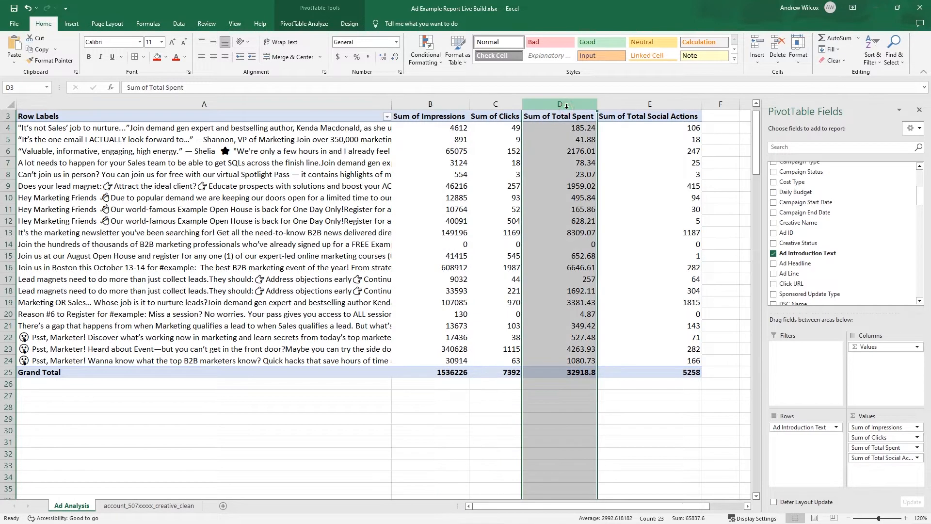
{"action": "left_click", "coordinate": [338, 57]}
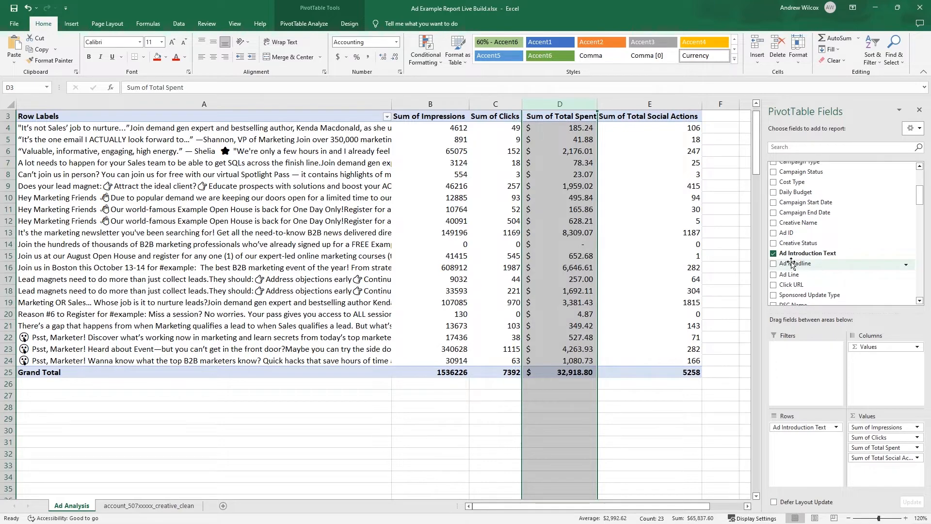
{"action": "left_click_drag", "start_coordinate": [791, 263], "coordinate": [817, 291]}
{"action": "left_click", "coordinate": [636, 267]}
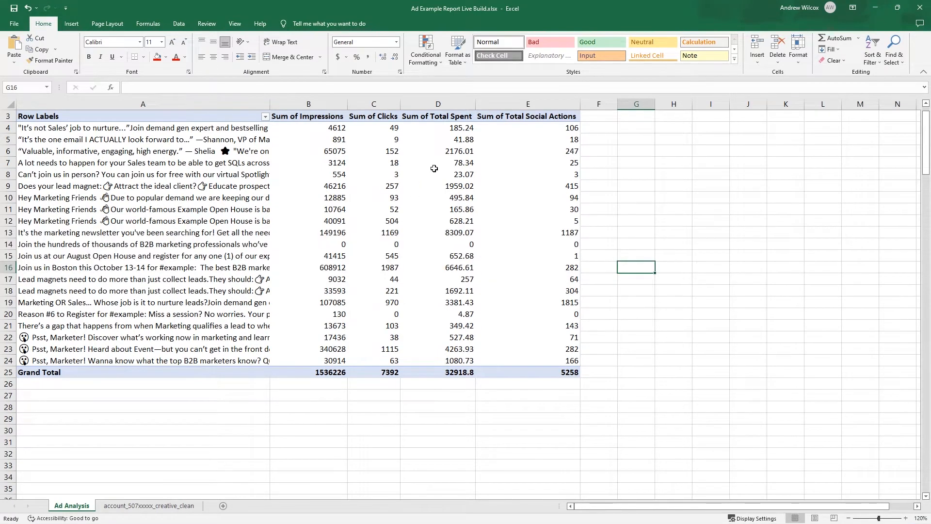
- Set the number format of the Sum of Total Spent value field to Currency with two decimals and the $ symbol
{"action": "double_click", "coordinate": [444, 118]}
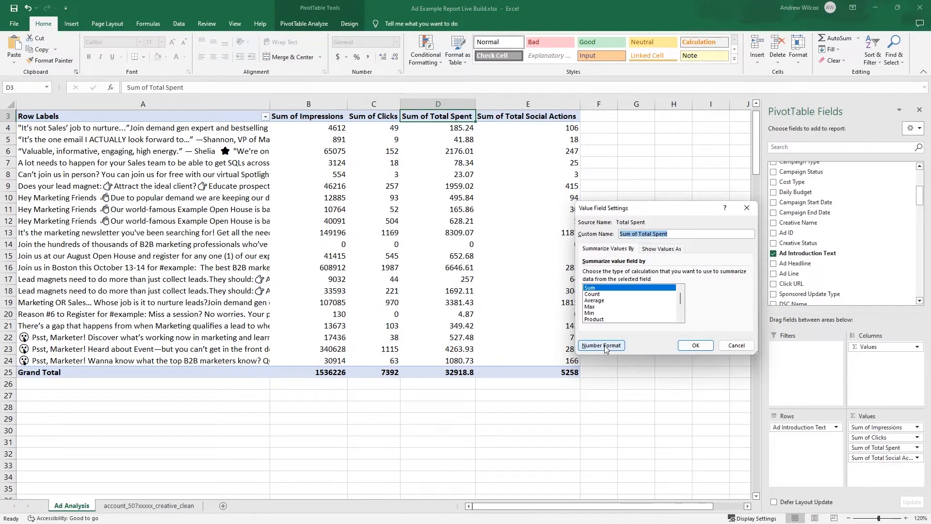
{"action": "left_click", "coordinate": [604, 346]}
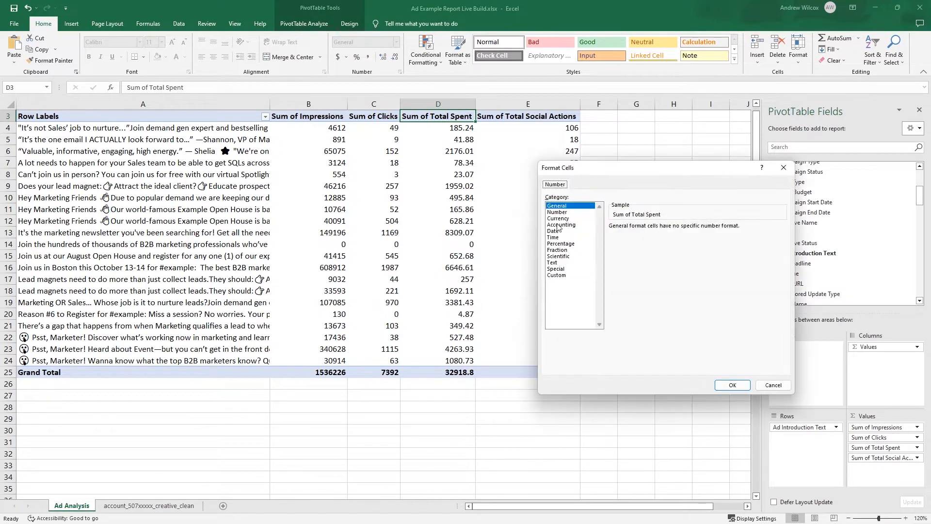
{"action": "left_click", "coordinate": [558, 219]}
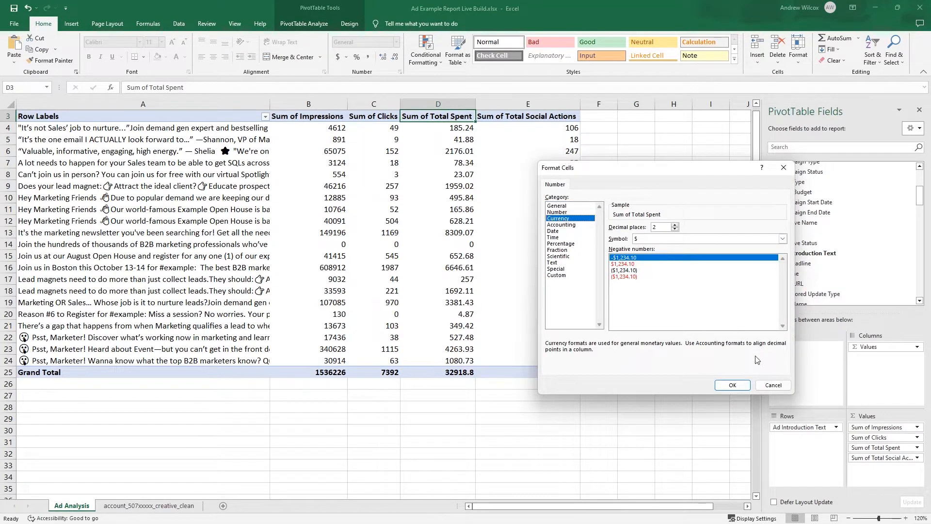
{"action": "left_click", "coordinate": [732, 385]}
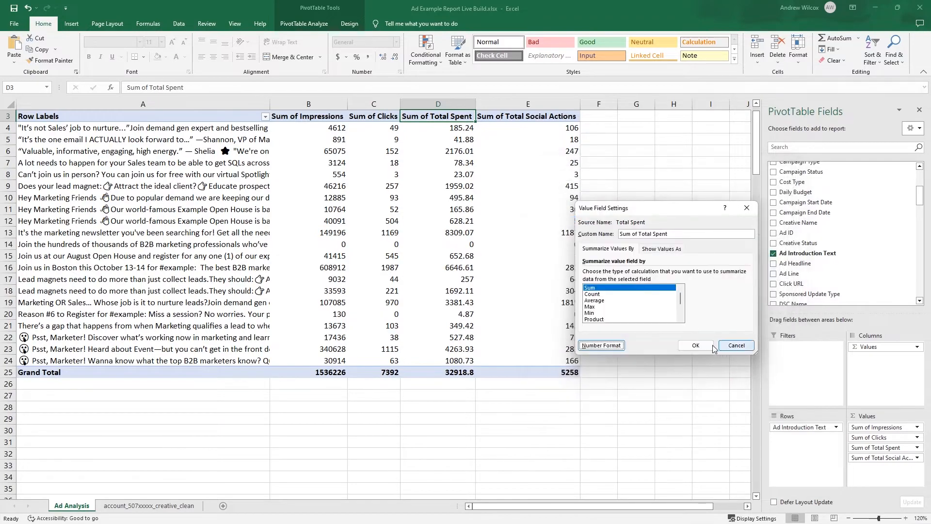
{"action": "left_click", "coordinate": [729, 347]}
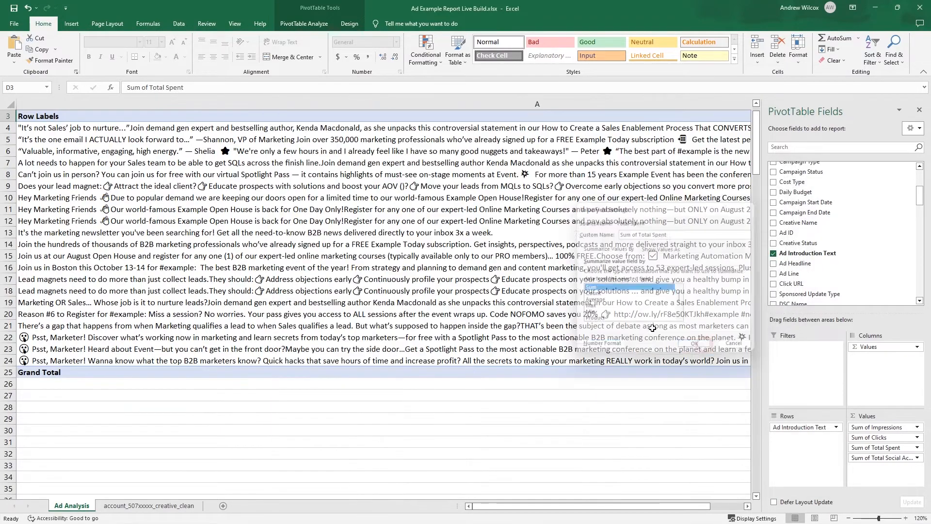
- Narrow the row label column and switch the row field from Ad Introduction Text back to Creative Name
{"action": "left_click", "coordinate": [847, 518]}
{"action": "left_click", "coordinate": [848, 518]}
{"action": "left_click", "coordinate": [848, 518]}
{"action": "left_click", "coordinate": [847, 518]}
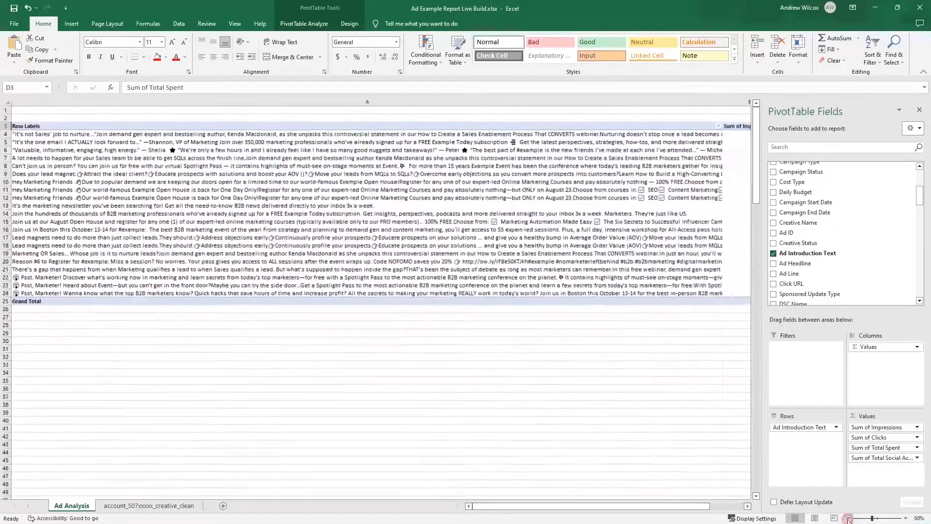
{"action": "left_click_drag", "start_coordinate": [706, 102], "coordinate": [174, 101]}
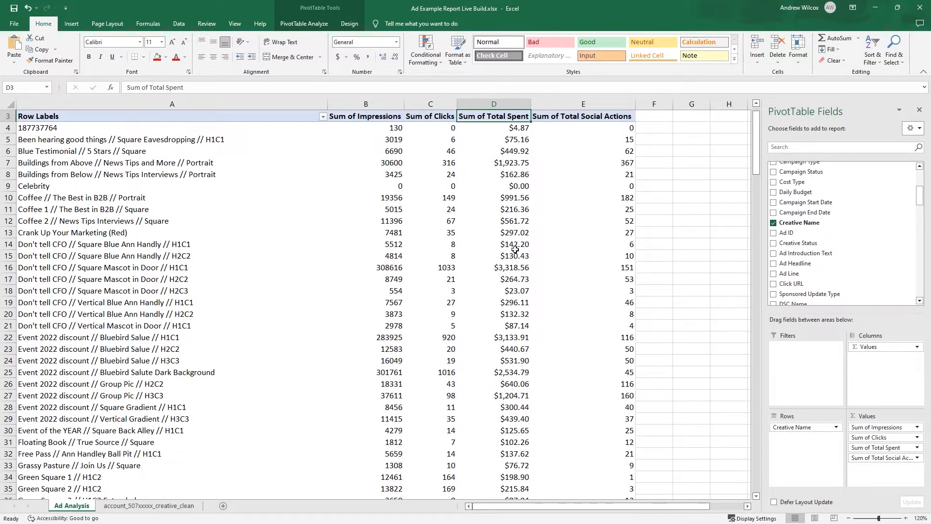
- Turn on the thousands separator in the number format of the Sum of Impressions value field
{"action": "double_click", "coordinate": [371, 121]}
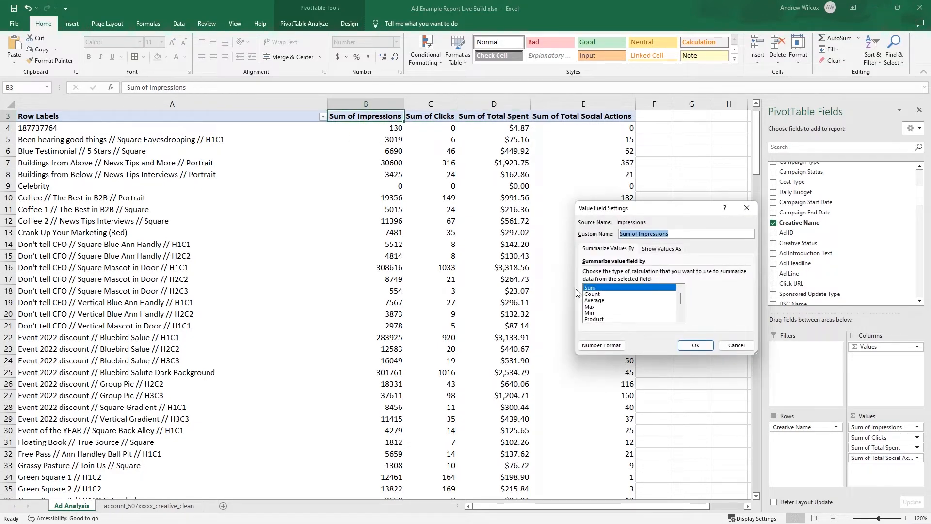
{"action": "left_click", "coordinate": [601, 345]}
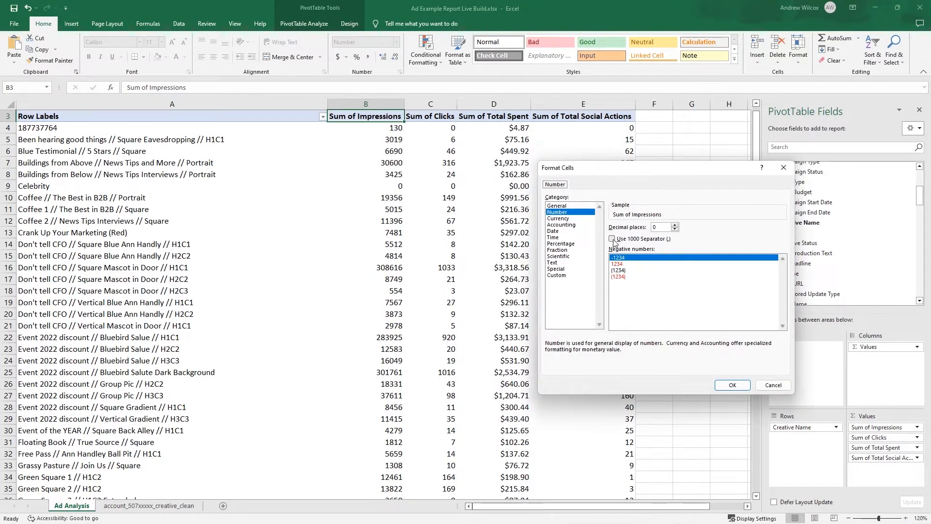
{"action": "left_click", "coordinate": [612, 238]}
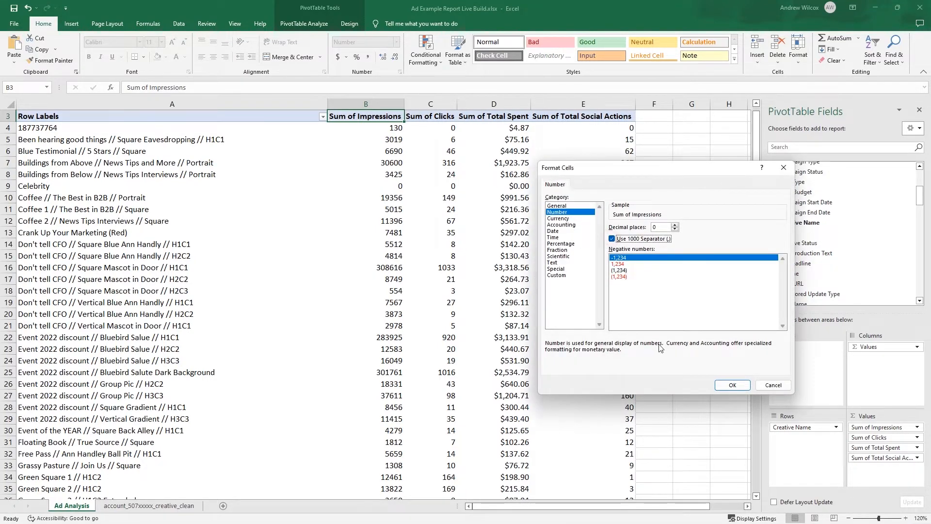
{"action": "left_click", "coordinate": [726, 385]}
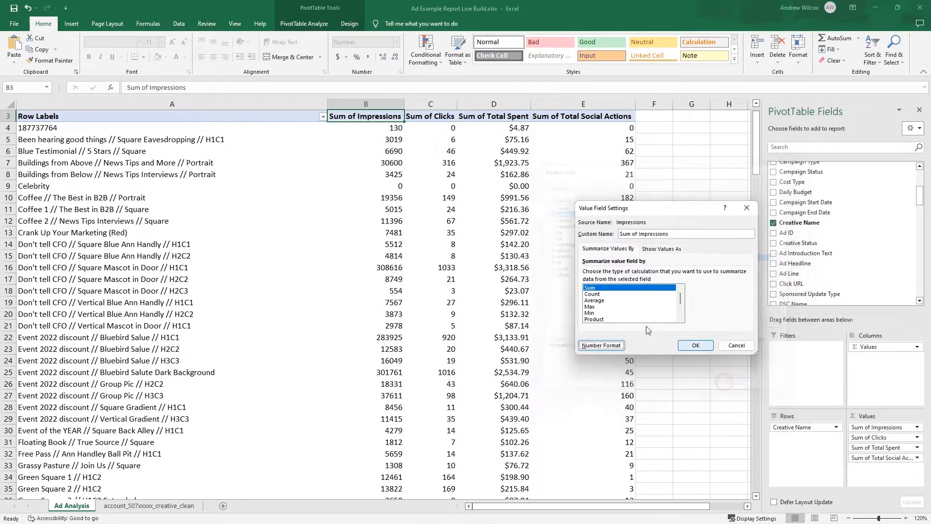
{"action": "left_click", "coordinate": [696, 344]}
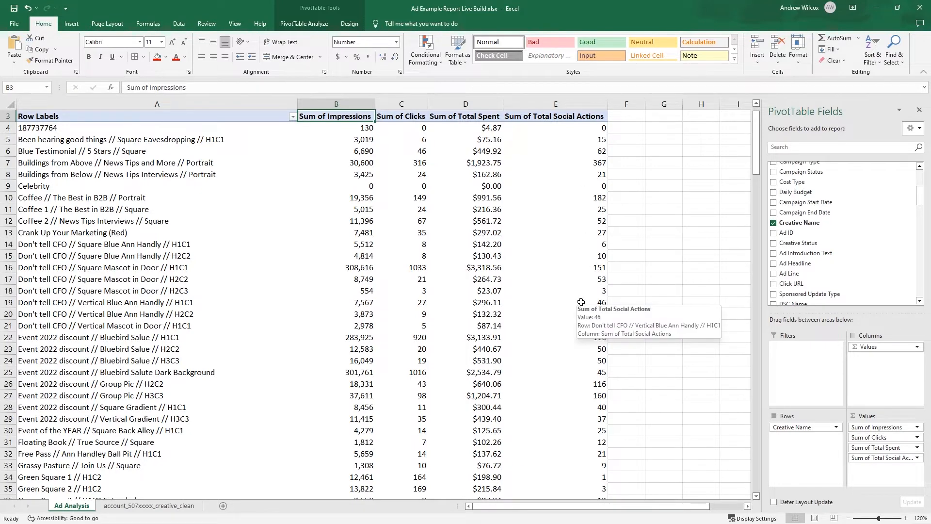
- Set the Sum of Clicks value field to the Number format with a thousands separator and 0 decimal places
{"action": "double_click", "coordinate": [402, 121]}
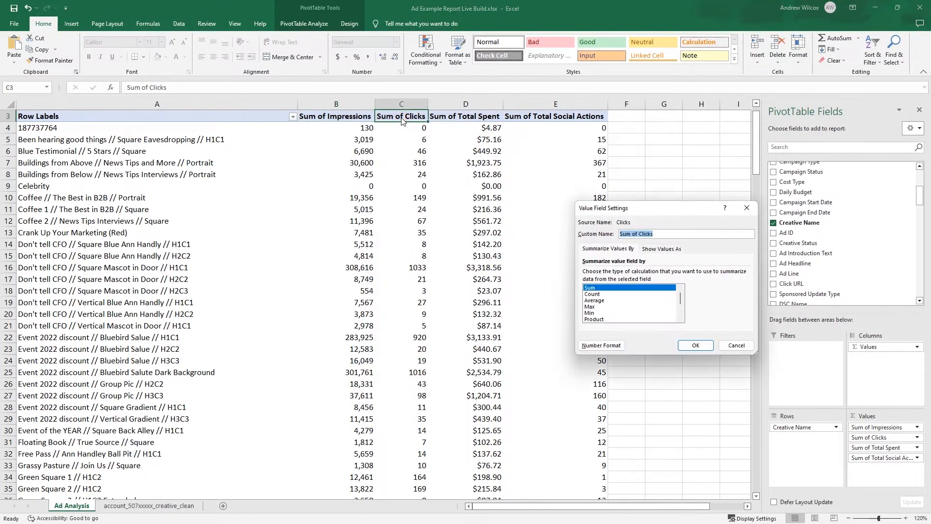
{"action": "left_click", "coordinate": [601, 345]}
{"action": "left_click", "coordinate": [570, 212]}
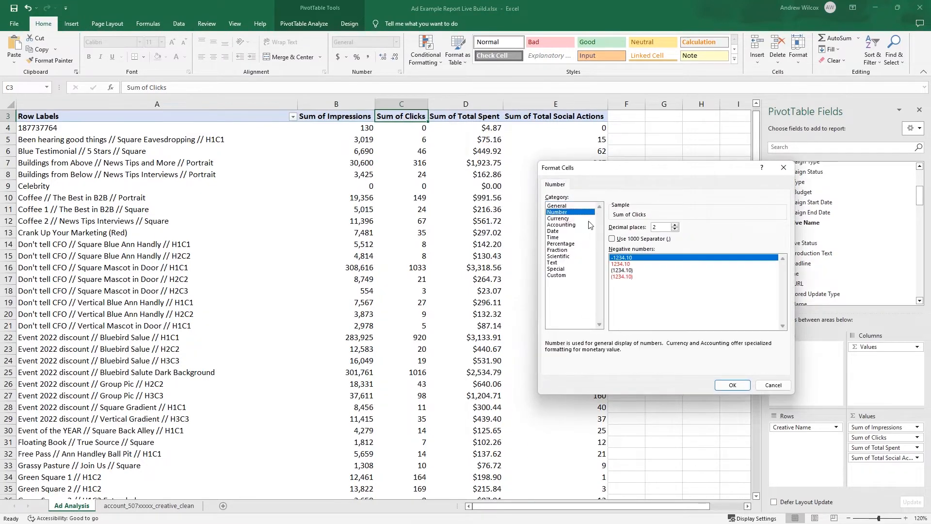
{"action": "left_click", "coordinate": [623, 239]}
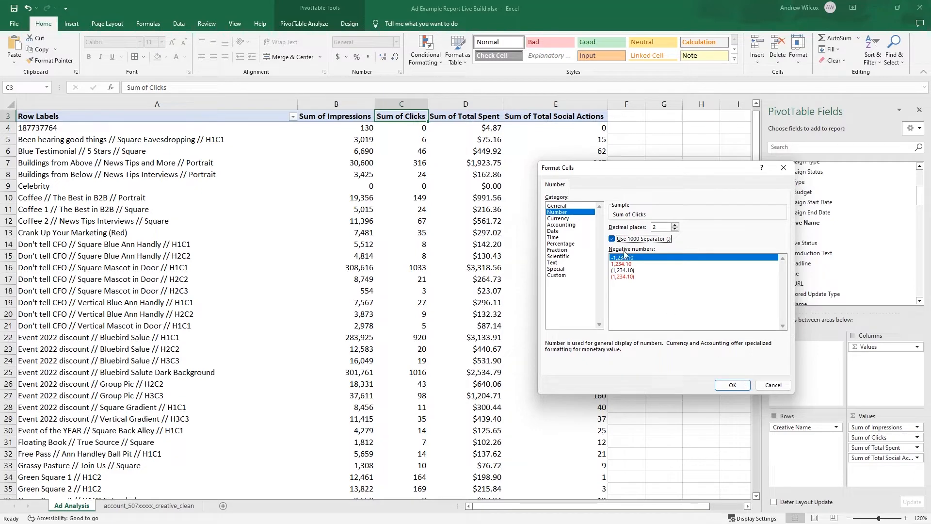
{"action": "left_click", "coordinate": [675, 229]}
{"action": "left_click", "coordinate": [674, 229]}
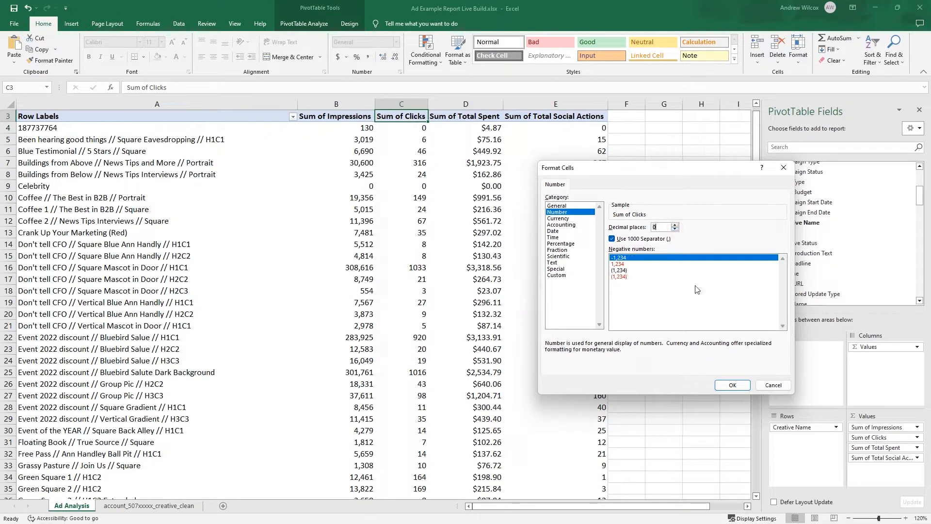
{"action": "left_click", "coordinate": [732, 384]}
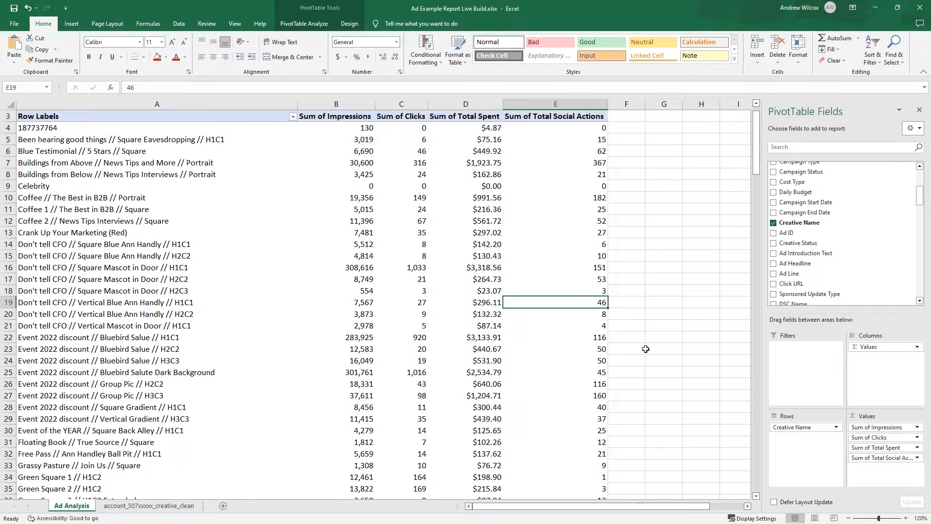
- Add a CTR column in F beside the PivotTable, calculating =C4/B4 for every row and formatted as percentages with two decimals
{"action": "left_click", "coordinate": [631, 120]}
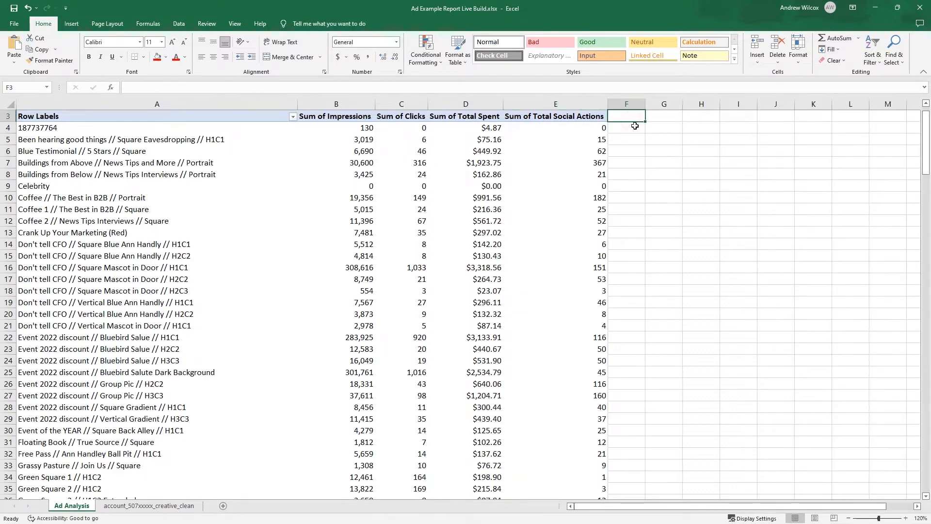
{"action": "type", "text": "CTR"}
{"action": "key", "text": "Return"}
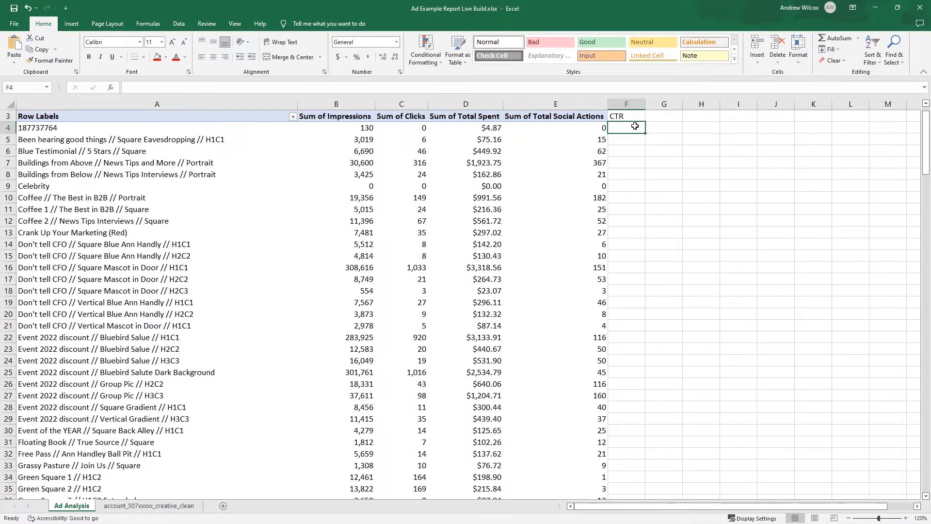
{"action": "type", "text": "="}
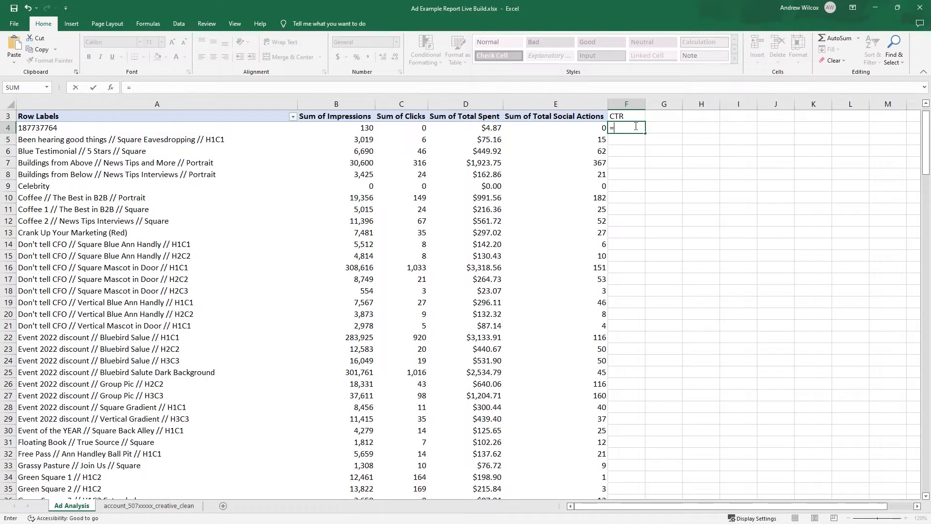
{"action": "type", "text": "c4/"}
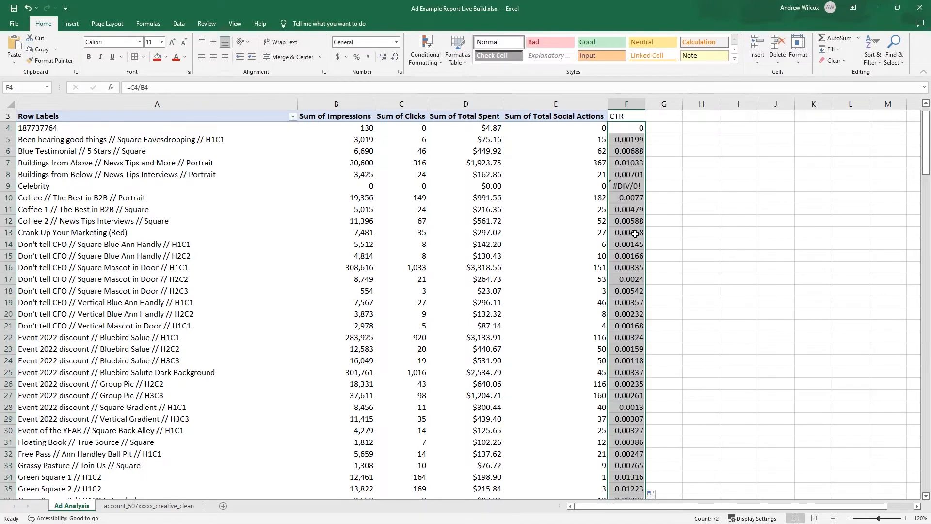
{"action": "left_click", "coordinate": [356, 56]}
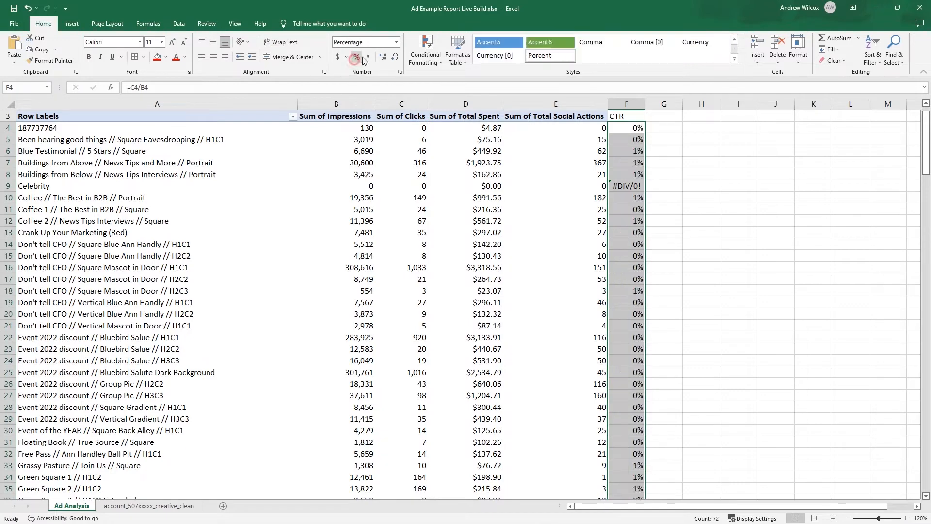
{"action": "left_click", "coordinate": [383, 57]}
{"action": "left_click", "coordinate": [382, 57]}
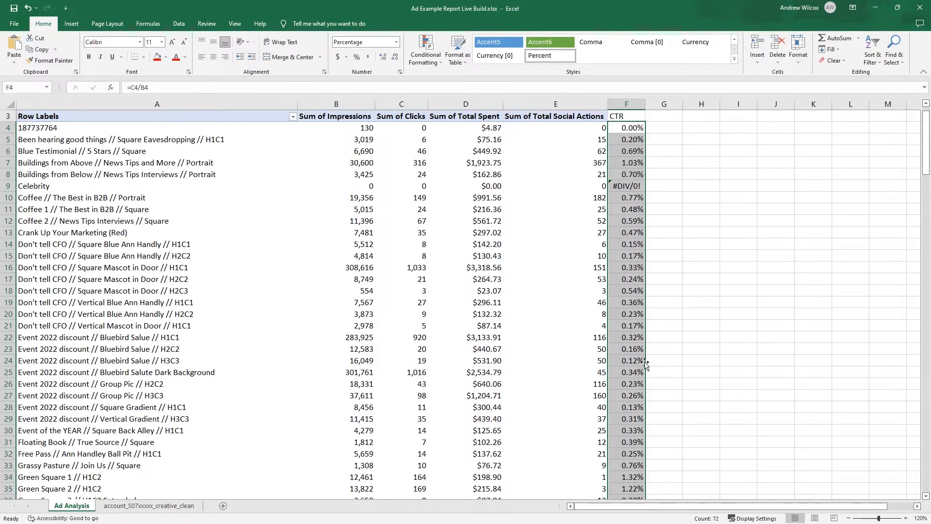
{"action": "left_click", "coordinate": [587, 164]}
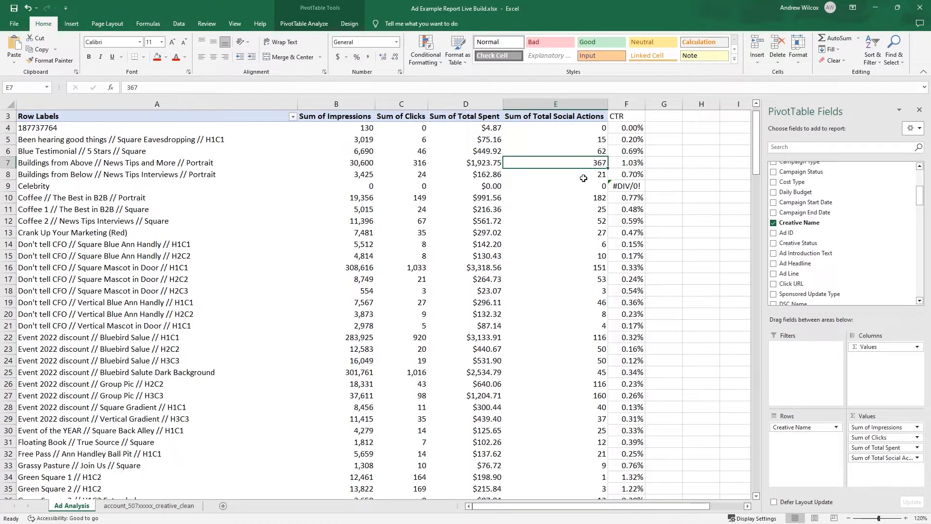
{"action": "left_click", "coordinate": [533, 185]}
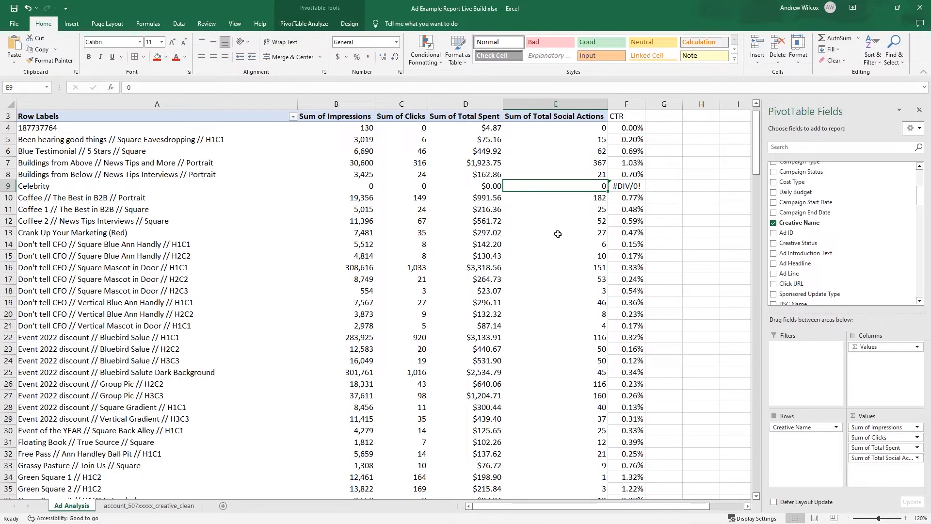
{"action": "key", "text": "Up"}
{"action": "key", "text": "Right"}
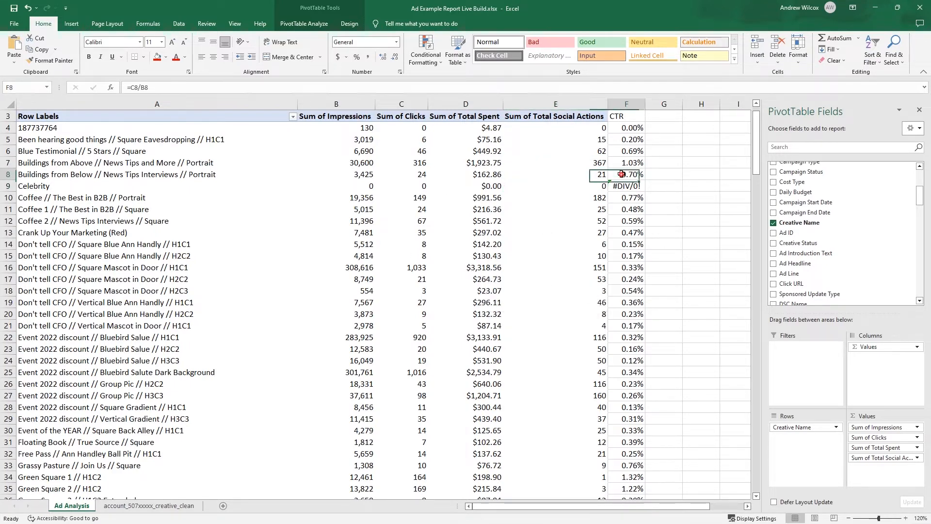
- Start a PivotTable calculated field and name it CPCs
{"action": "left_click", "coordinate": [479, 210]}
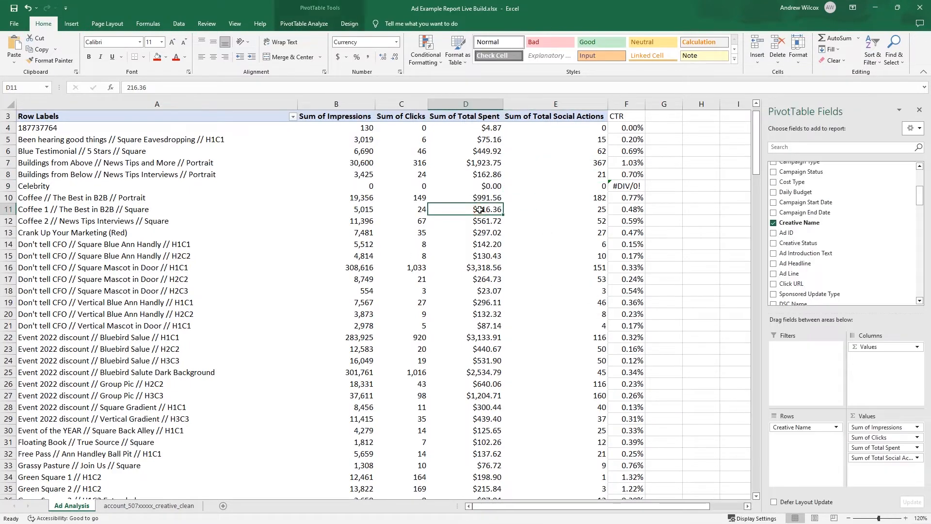
{"action": "left_click", "coordinate": [305, 23]}
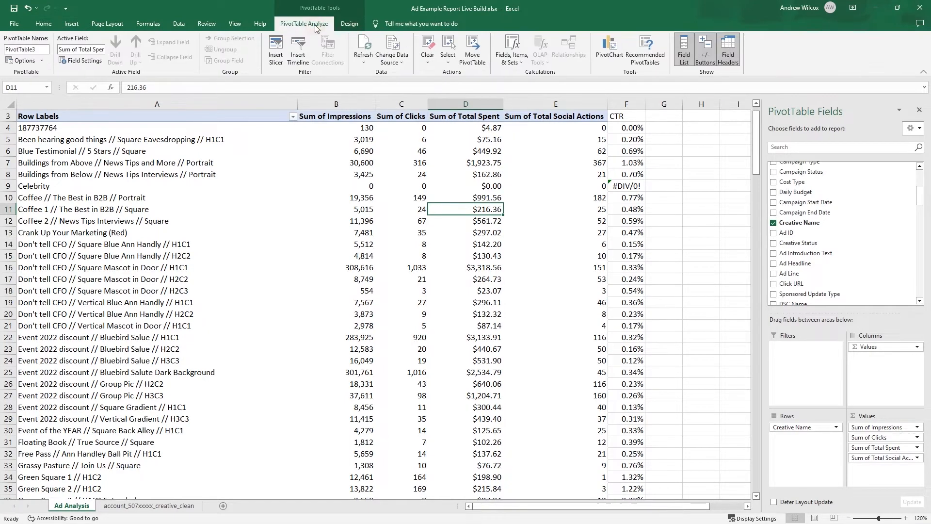
{"action": "left_click", "coordinate": [522, 66]}
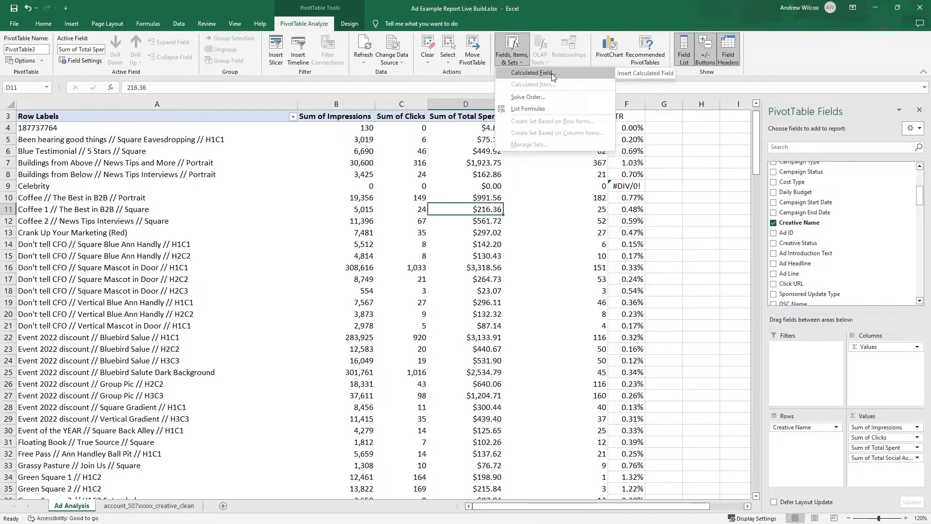
{"action": "left_click", "coordinate": [532, 73]}
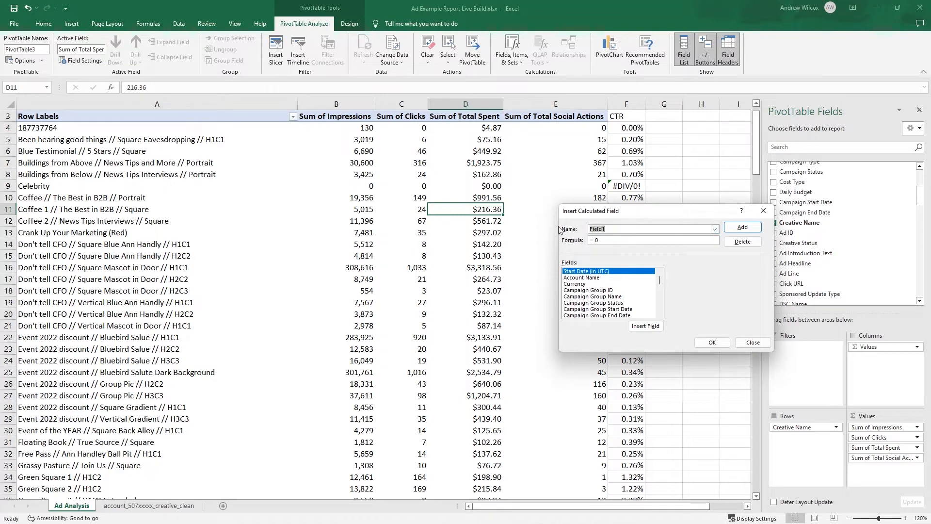
{"action": "type", "text": "CPC"}
- Define the CPCs field as 'Total Spent'/Clicks and add it to the PivotTable, replacing the existing data in column F
{"action": "left_click", "coordinate": [619, 240]}
{"action": "key", "text": "BackSpace"}
{"action": "scroll", "coordinate": [630, 306], "scroll_direction": "down", "scroll_amount": 3}
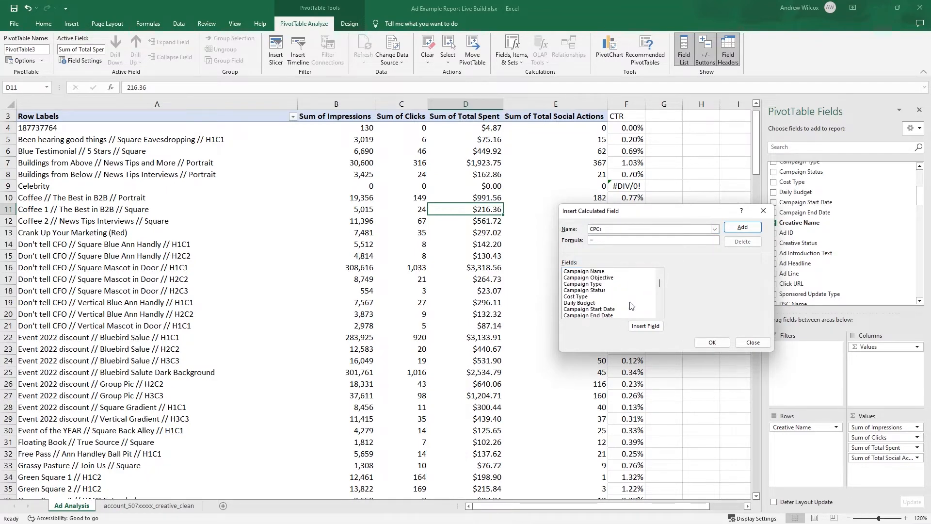
{"action": "scroll", "coordinate": [631, 307], "scroll_direction": "down", "scroll_amount": 8}
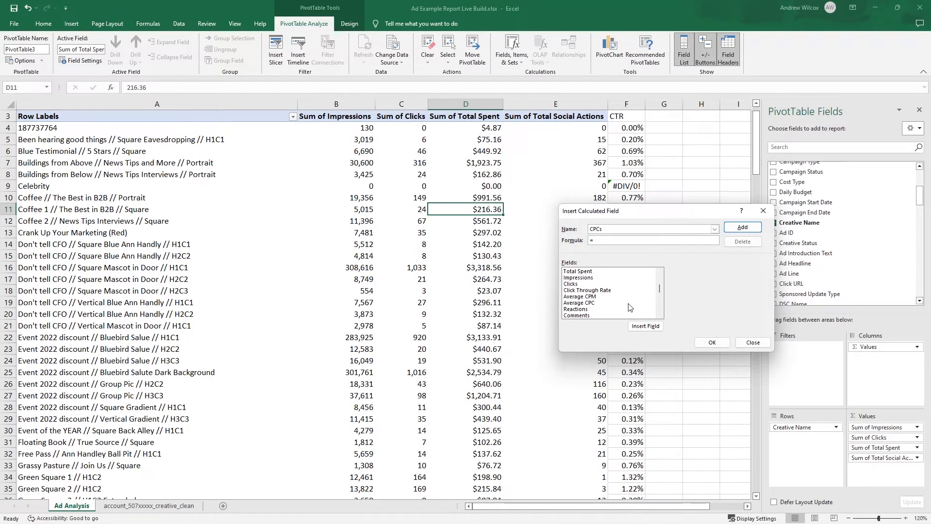
{"action": "double_click", "coordinate": [593, 271]}
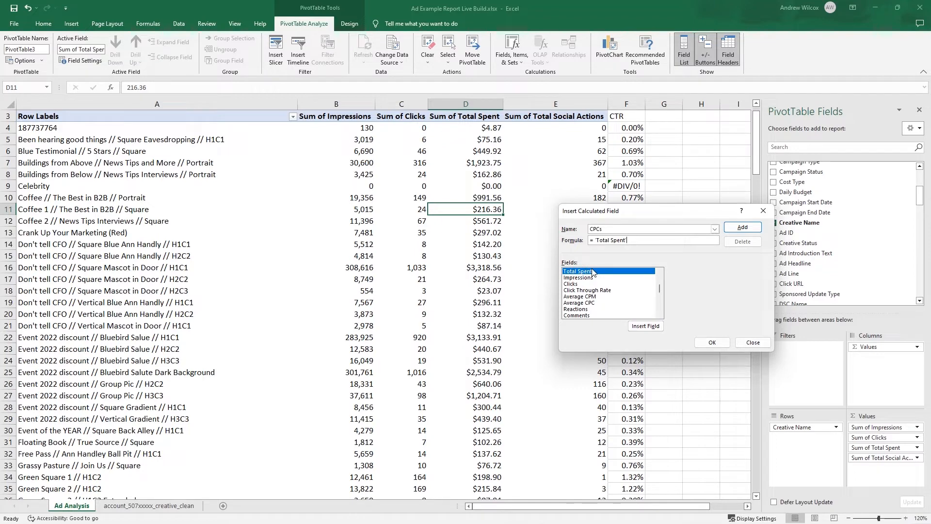
{"action": "type", "text": "/"}
{"action": "double_click", "coordinate": [572, 286]}
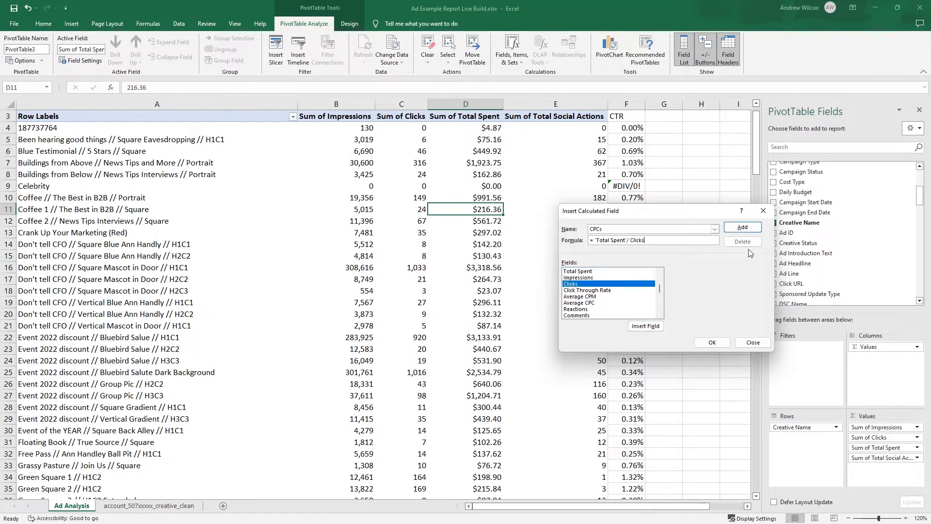
{"action": "left_click", "coordinate": [742, 226]}
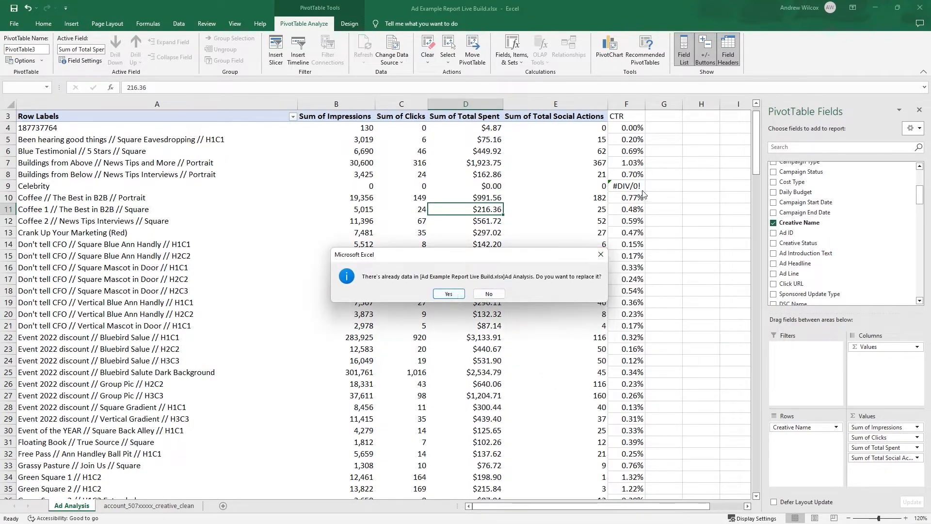
{"action": "left_click", "coordinate": [449, 294]}
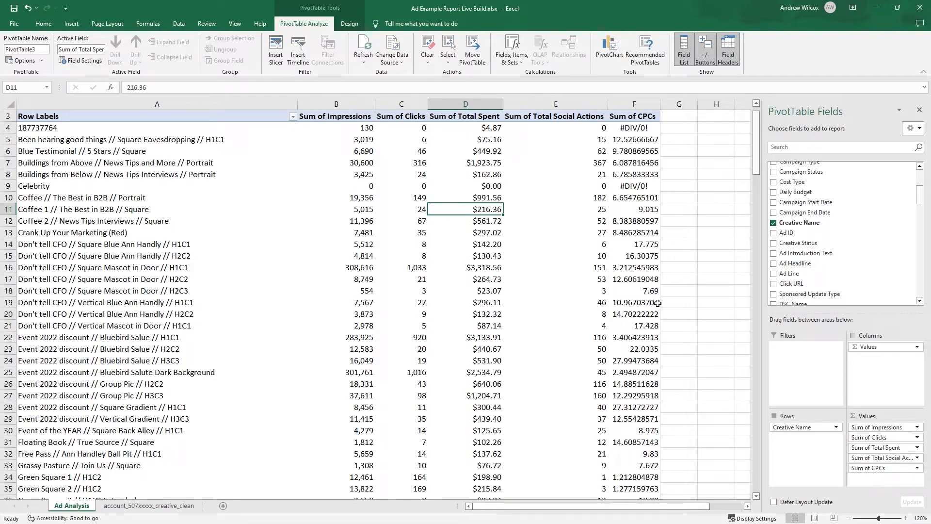
- Set the number format of the Sum of CPCs value field to Currency with two decimals and the $ symbol
{"action": "mouse_move", "coordinate": [657, 304]}
{"action": "double_click", "coordinate": [644, 120]}
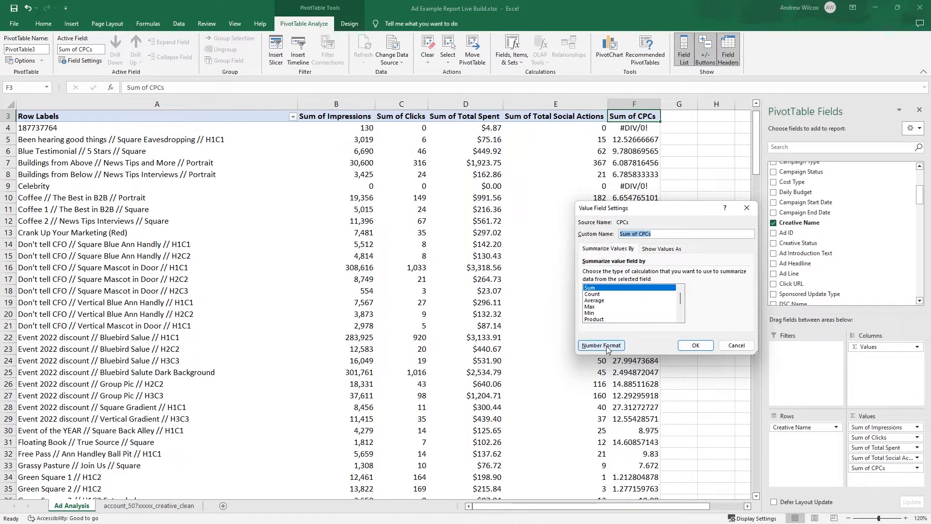
{"action": "left_click", "coordinate": [610, 348]}
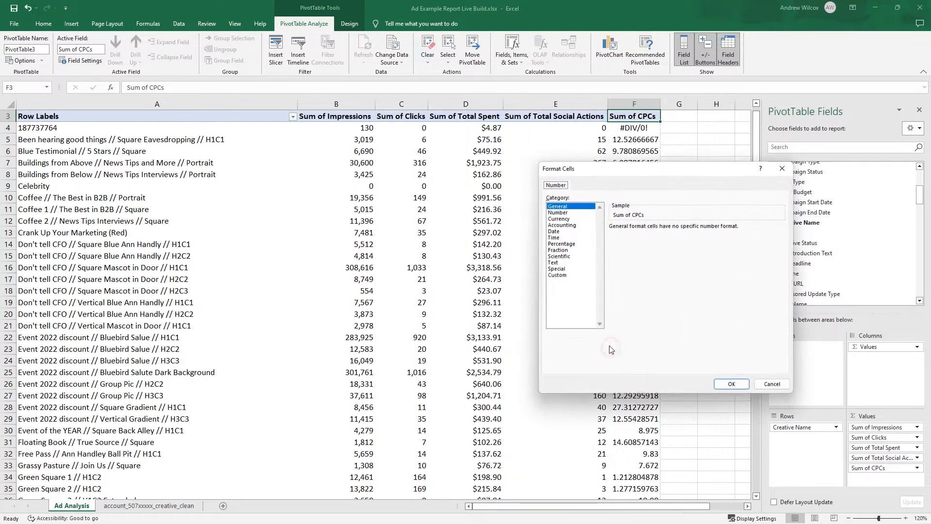
{"action": "left_click", "coordinate": [562, 219]}
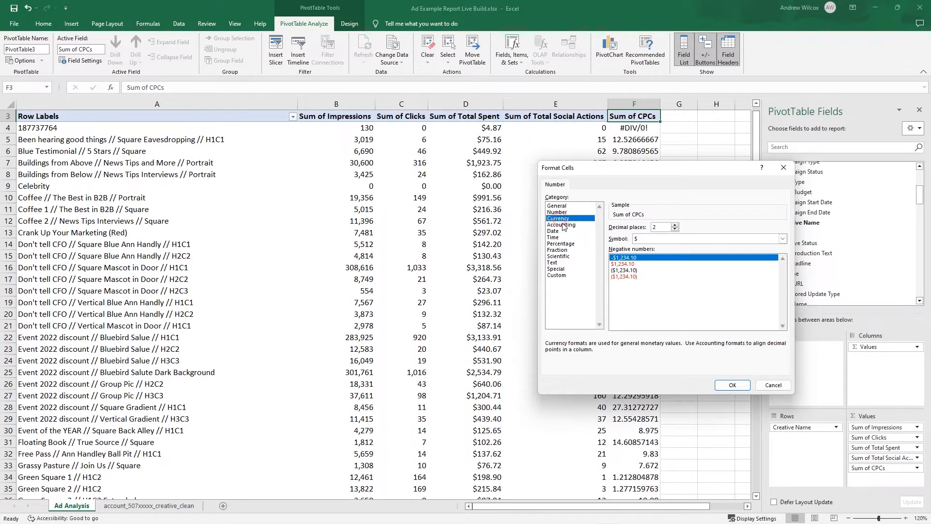
{"action": "left_click", "coordinate": [732, 384]}
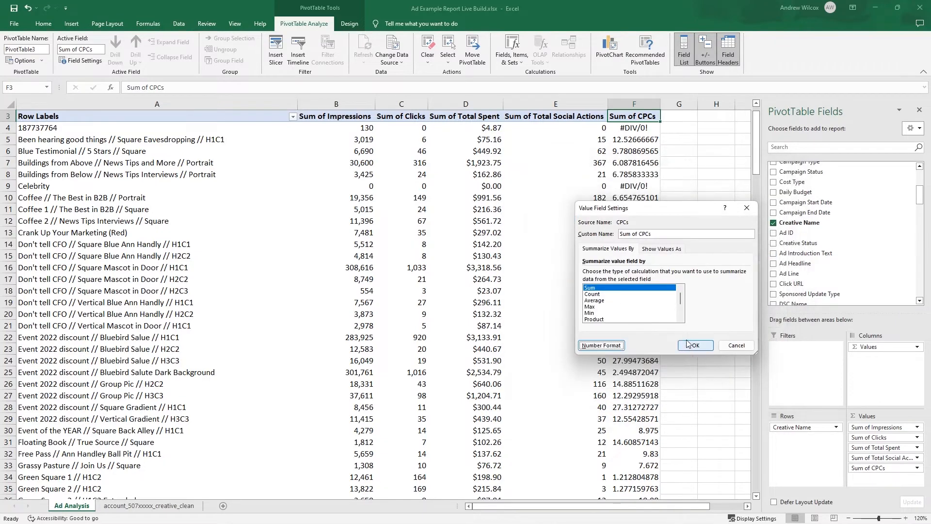
{"action": "left_click", "coordinate": [694, 345]}
{"action": "left_click", "coordinate": [649, 186]}
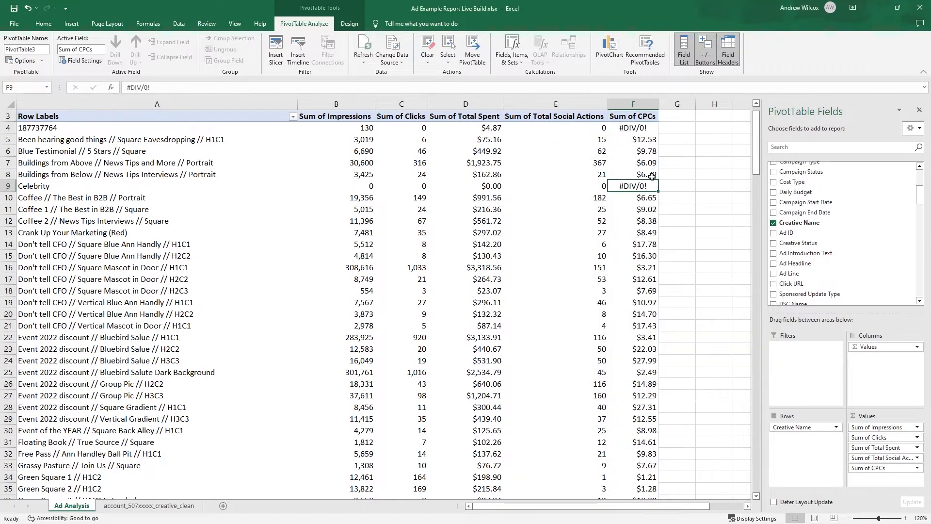
{"action": "left_click", "coordinate": [648, 222]}
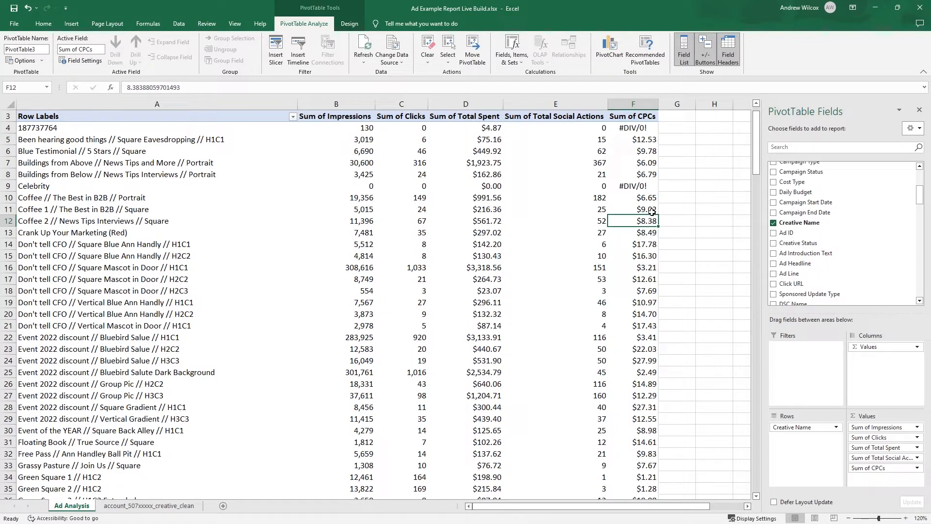
- Add a PivotTable calculated field named CTRs with the formula clicks/impressions
{"action": "left_click", "coordinate": [515, 63]}
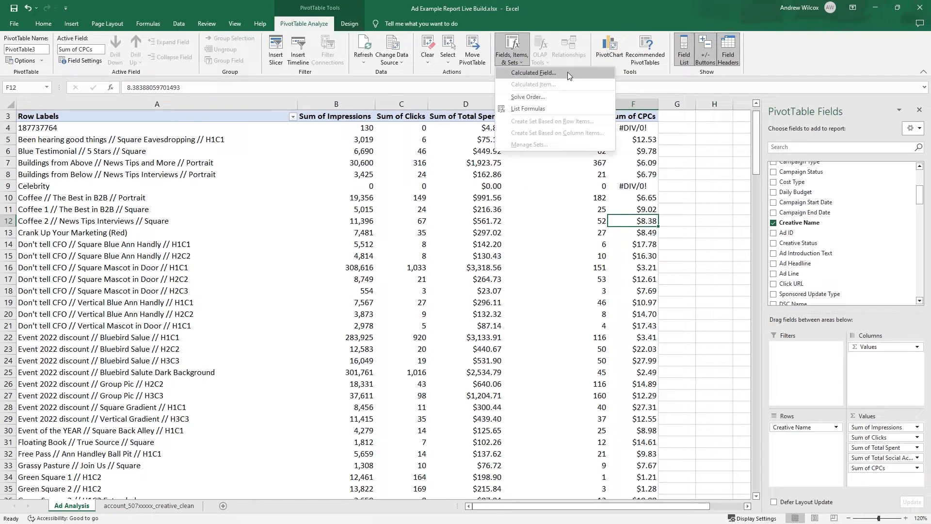
{"action": "left_click", "coordinate": [568, 72]}
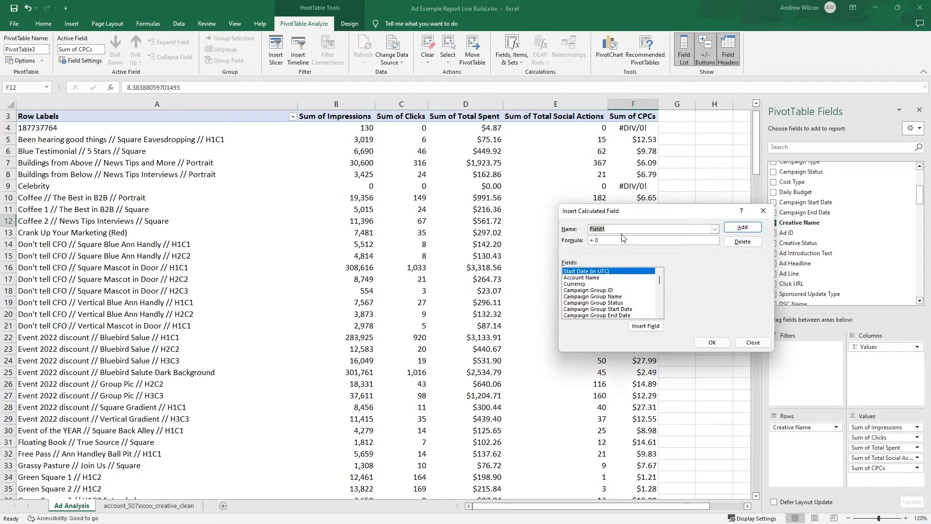
{"action": "type", "text": "C"}
{"action": "type", "text": "licks"}
{"action": "type", "text": "/impressions"}
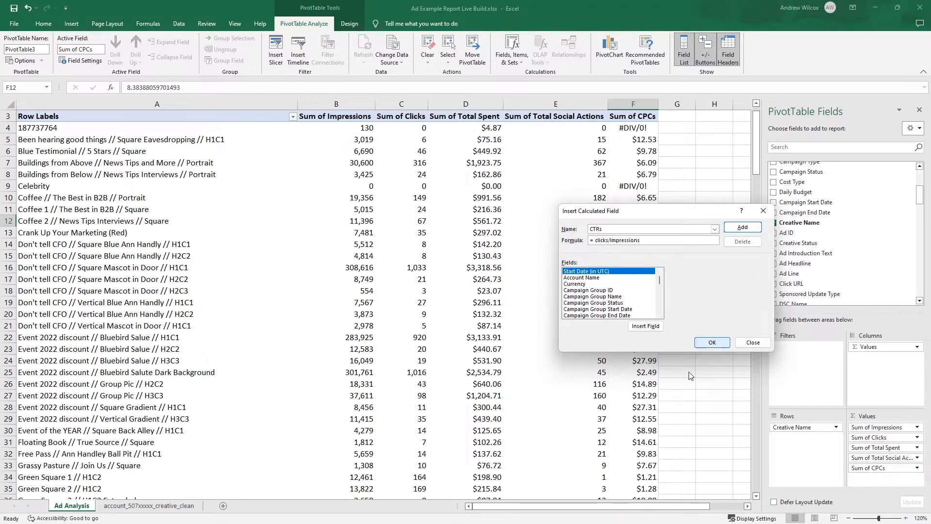
{"action": "left_click", "coordinate": [711, 343]}
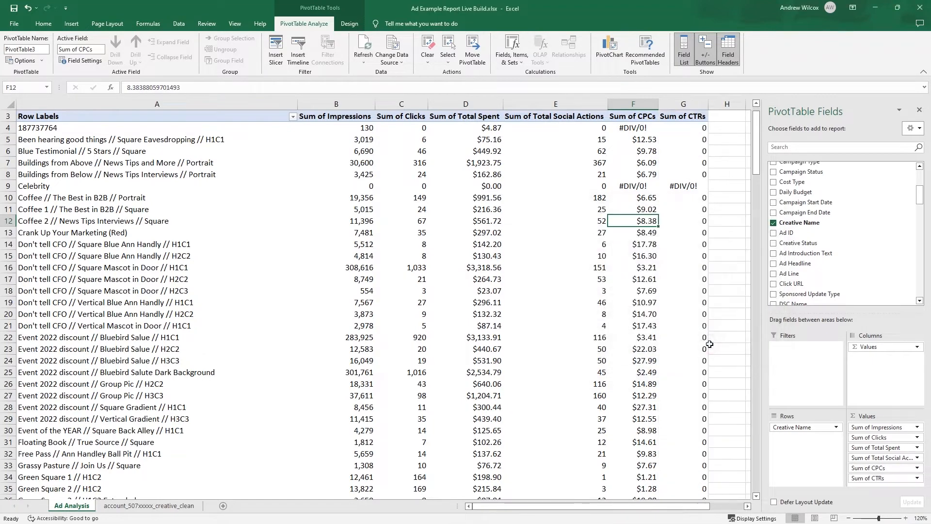
- Set the number format of the Sum of CTRs value field to Percentage with two decimals
{"action": "left_click", "coordinate": [683, 117]}
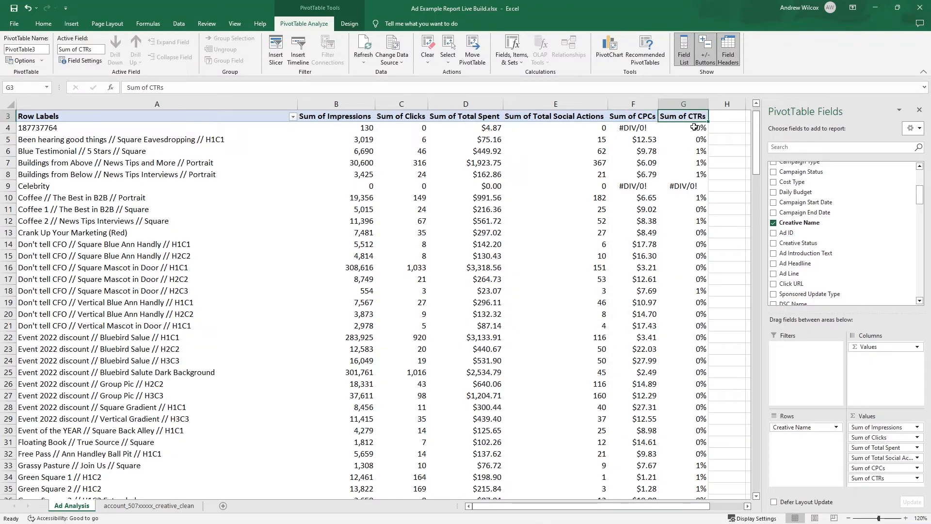
{"action": "mouse_move", "coordinate": [701, 166]}
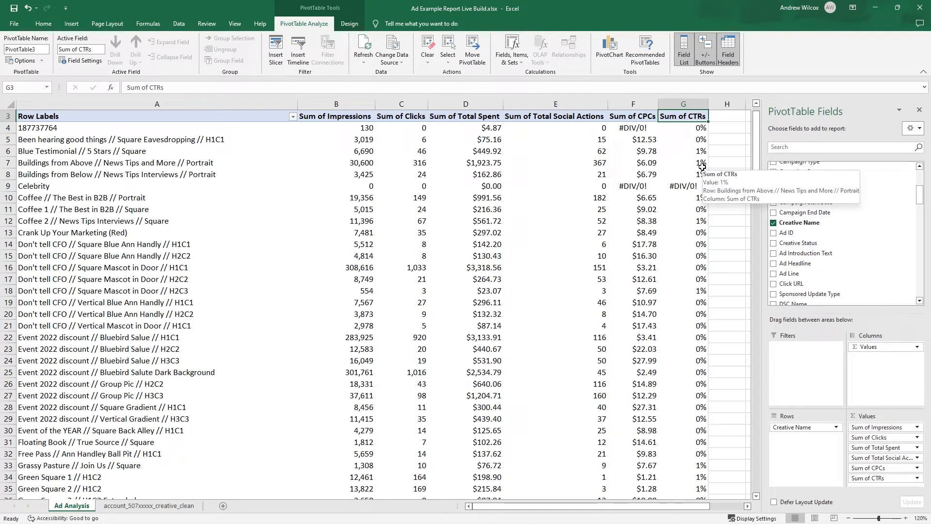
{"action": "double_click", "coordinate": [695, 116]}
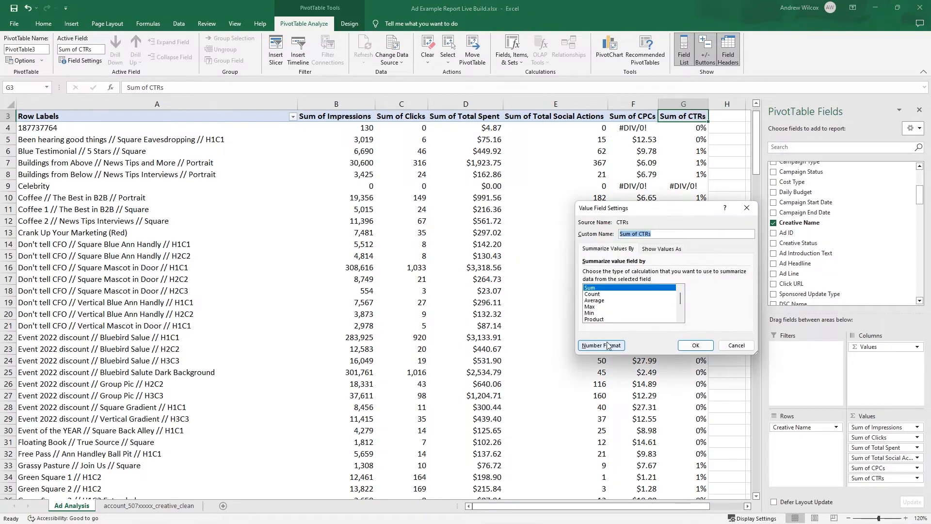
{"action": "left_click", "coordinate": [602, 345]}
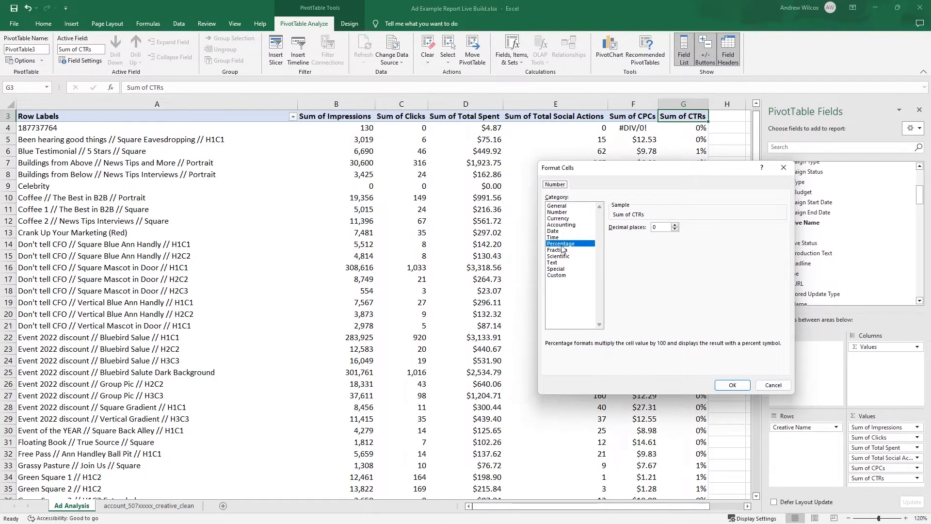
{"action": "left_click", "coordinate": [562, 244]}
{"action": "left_click", "coordinate": [732, 385]}
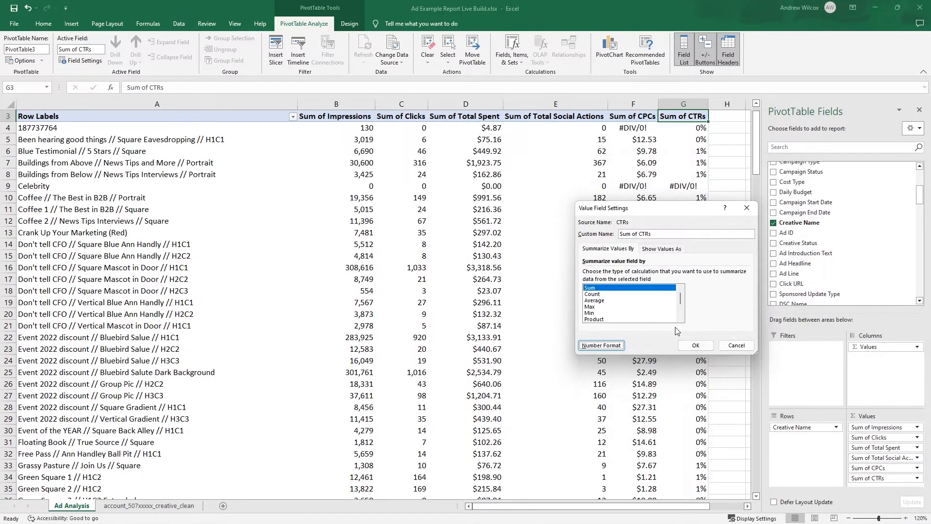
{"action": "left_click", "coordinate": [694, 345]}
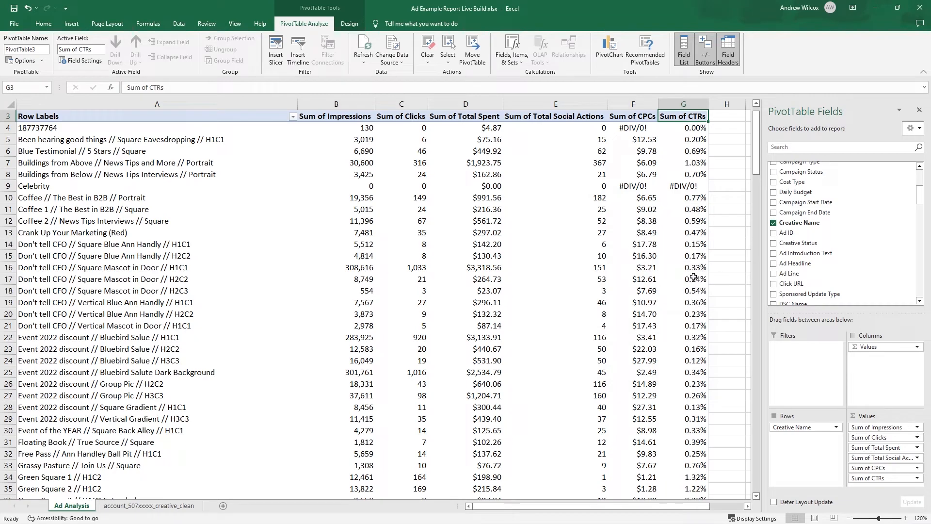
- Set the PivotTable options to show 0 in place of error values
{"action": "left_click", "coordinate": [680, 189]}
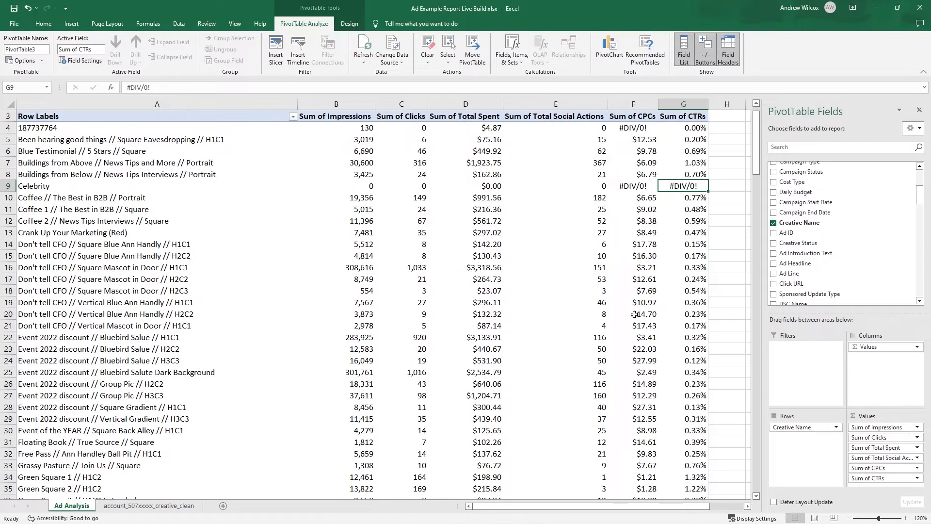
{"action": "mouse_move", "coordinate": [634, 301]}
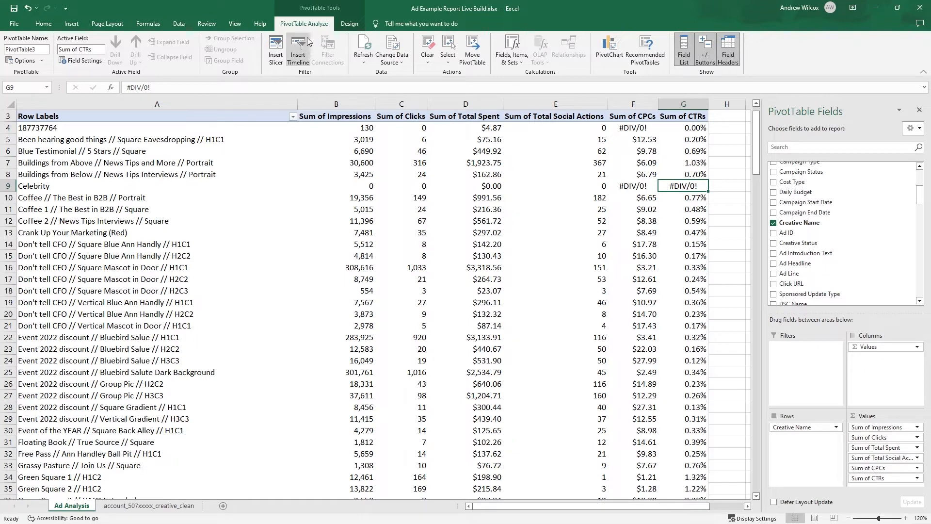
{"action": "left_click", "coordinate": [41, 60]}
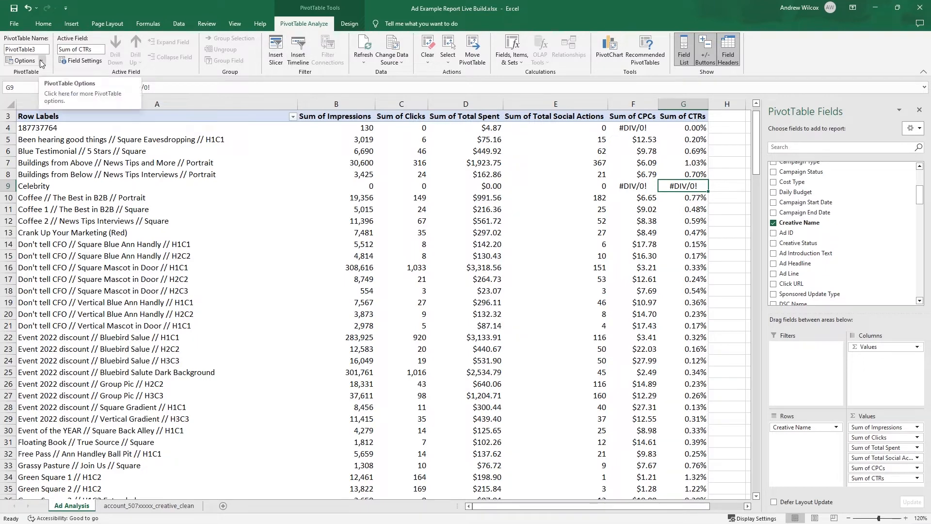
{"action": "left_click", "coordinate": [63, 85]}
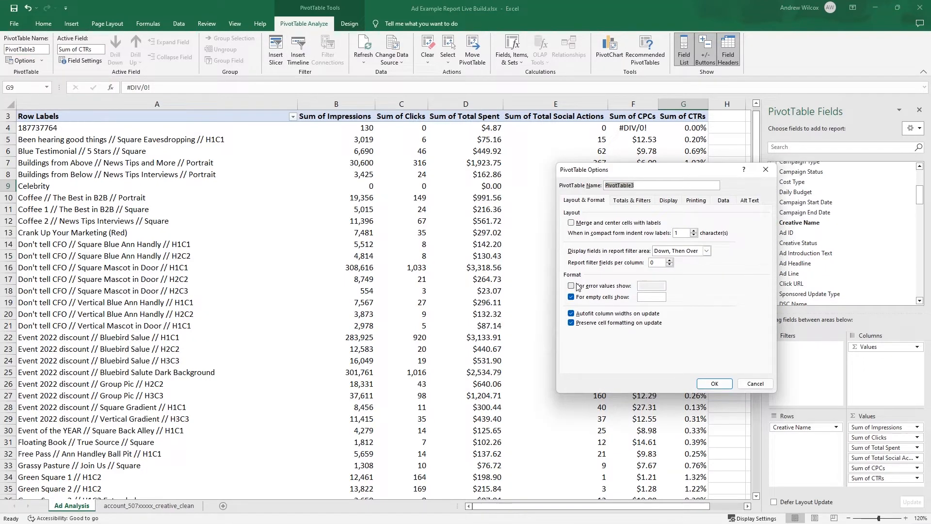
{"action": "left_click", "coordinate": [571, 286]}
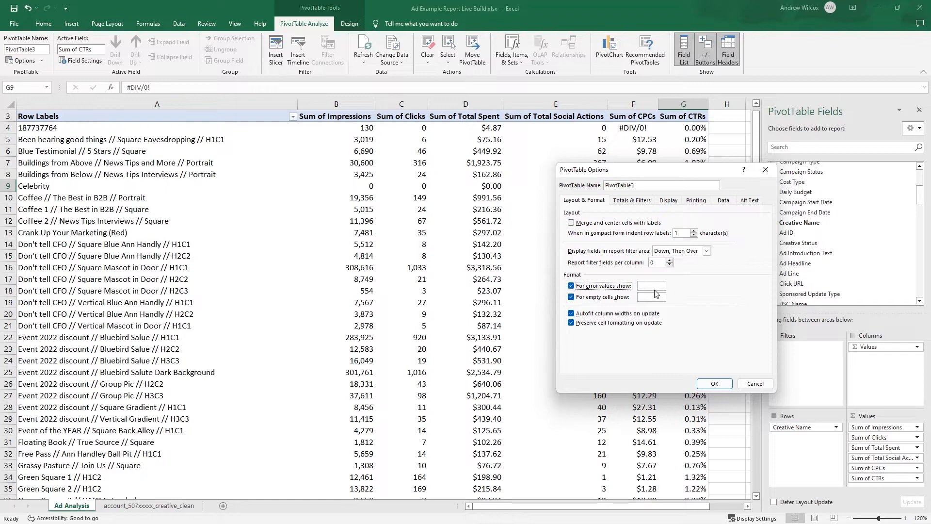
{"action": "left_click", "coordinate": [652, 286]}
{"action": "key", "text": "Return"}
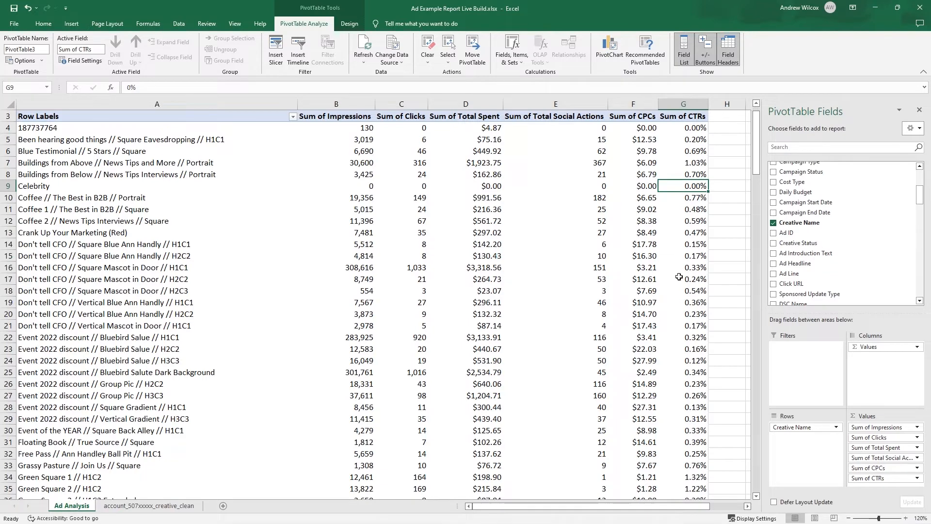
- Hide the PivotTable field list and apply a red-to-green color scale, green for the highest values, to the CTRs in G4:G74
{"action": "mouse_move", "coordinate": [684, 364]}
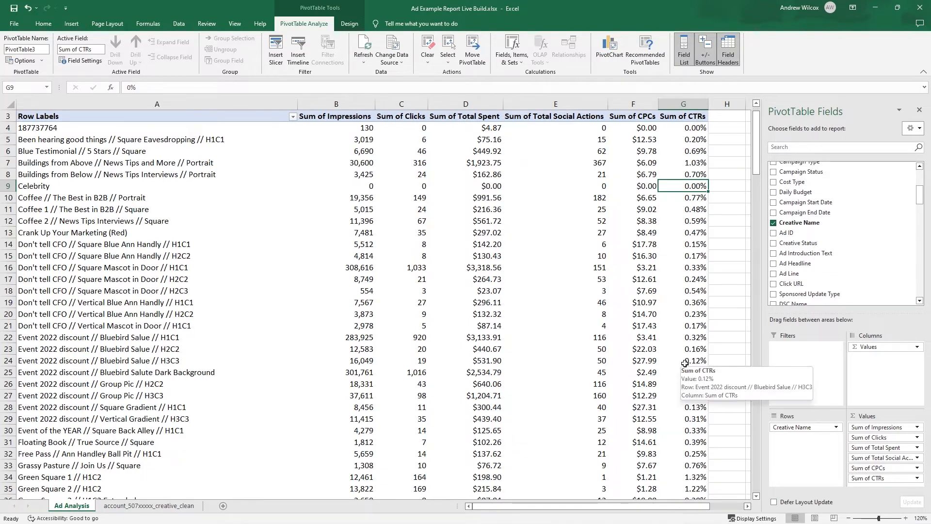
{"action": "left_click", "coordinate": [919, 109]}
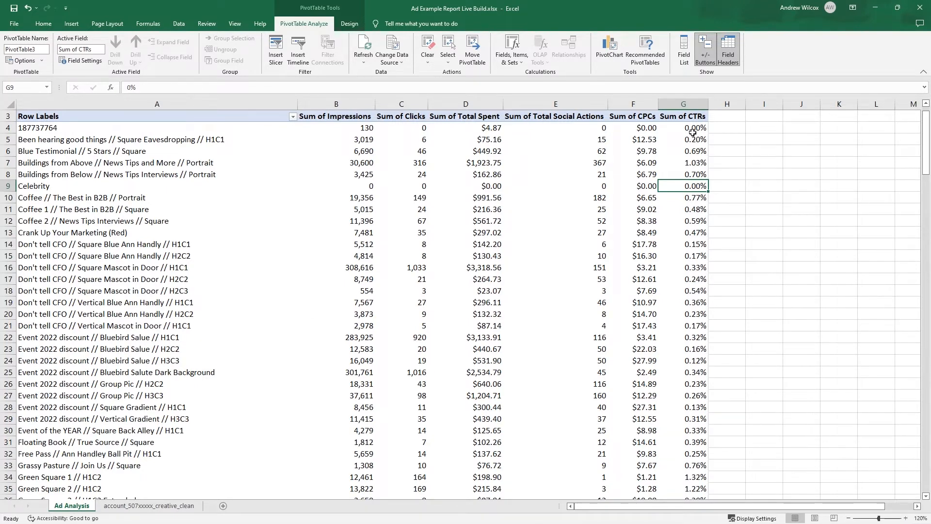
{"action": "left_click_drag", "start_coordinate": [692, 129], "coordinate": [696, 477]}
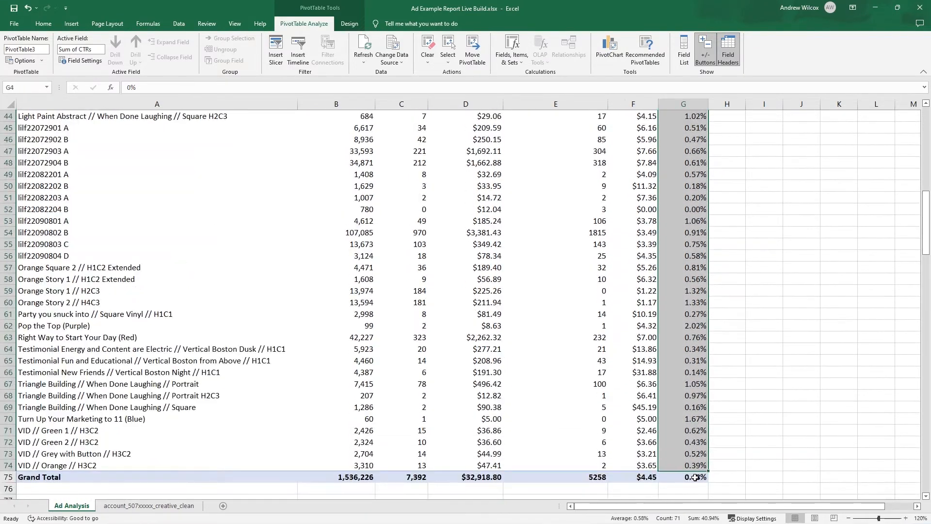
{"action": "left_click", "coordinate": [44, 23]}
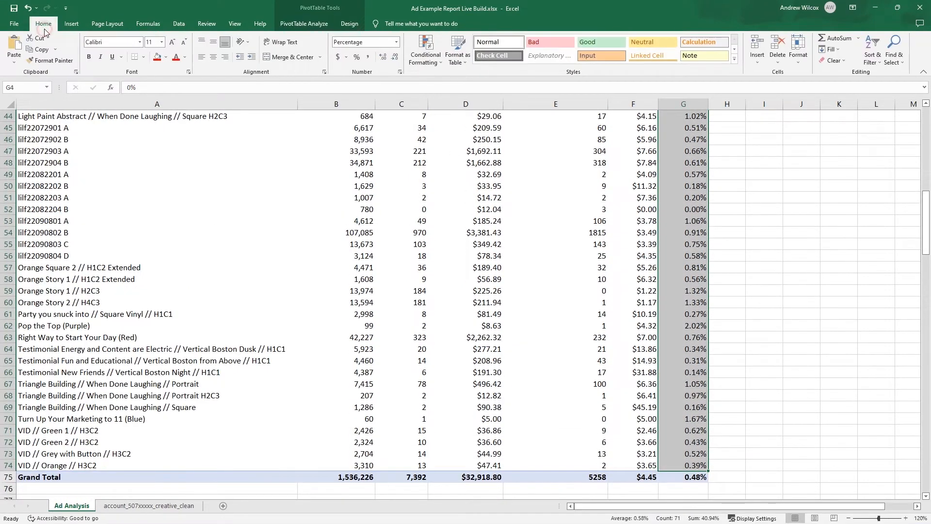
{"action": "left_click", "coordinate": [426, 57]}
{"action": "mouse_move", "coordinate": [470, 144]}
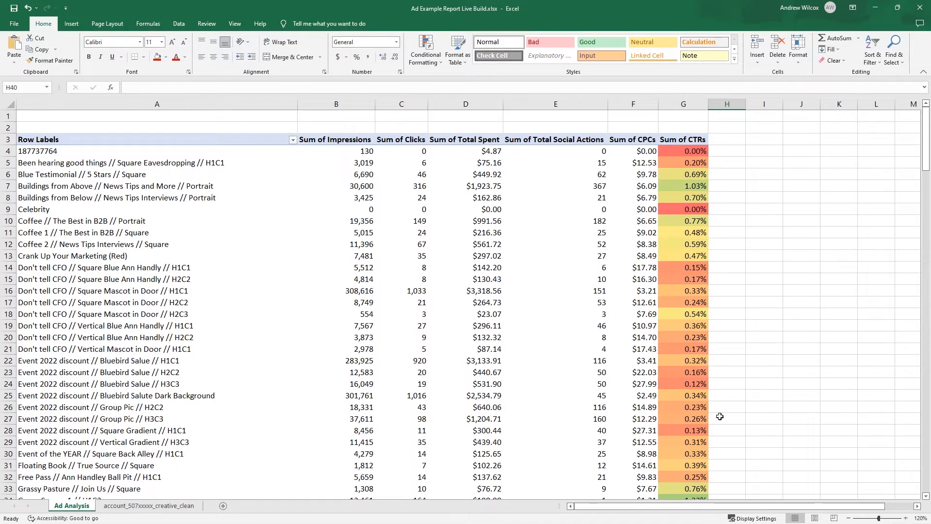
{"action": "scroll", "coordinate": [738, 417], "scroll_direction": "down", "scroll_amount": 5}
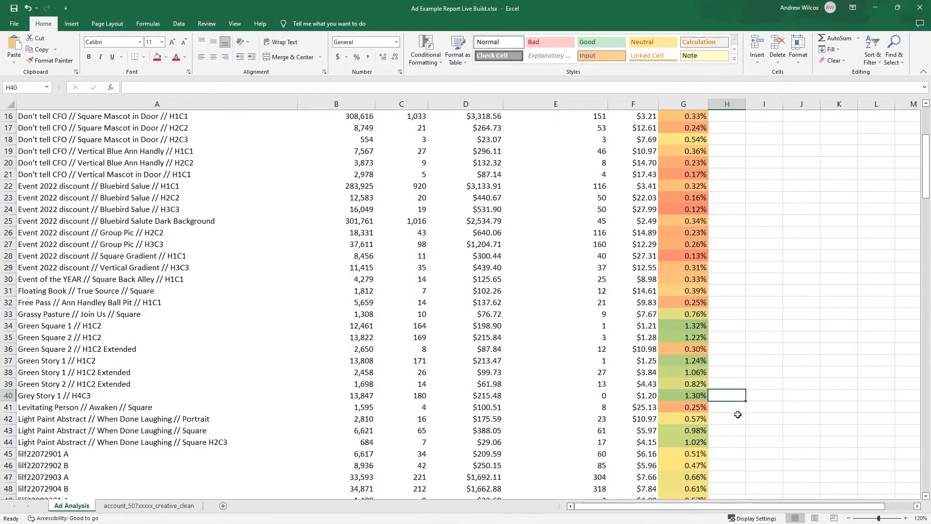
{"action": "left_click_drag", "start_coordinate": [691, 323], "coordinate": [691, 337]}
{"action": "left_click", "coordinate": [690, 371]}
{"action": "scroll", "coordinate": [701, 393], "scroll_direction": "down", "scroll_amount": 5}
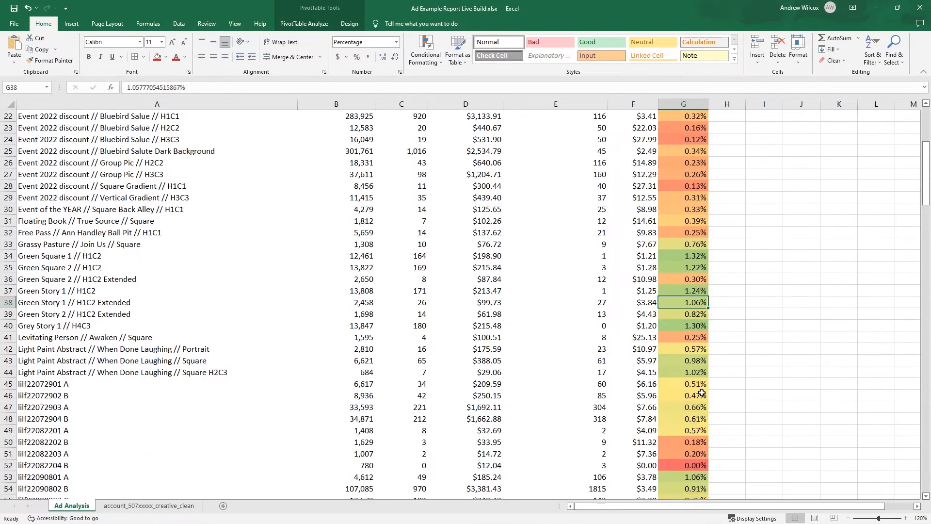
- Apply the Red - Yellow - Green color scale to the CPCs values in F4:F74
{"action": "scroll", "coordinate": [701, 394], "scroll_direction": "up", "scroll_amount": 10}
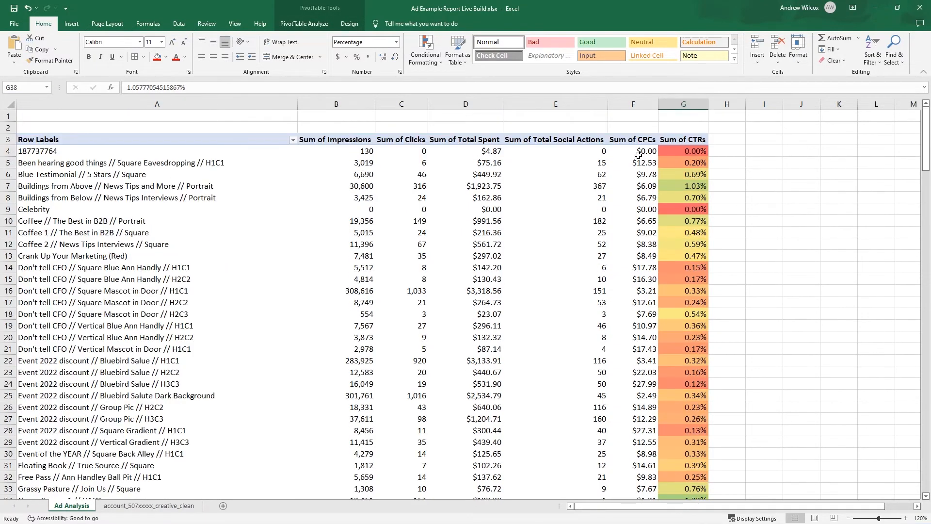
{"action": "left_click", "coordinate": [639, 152]}
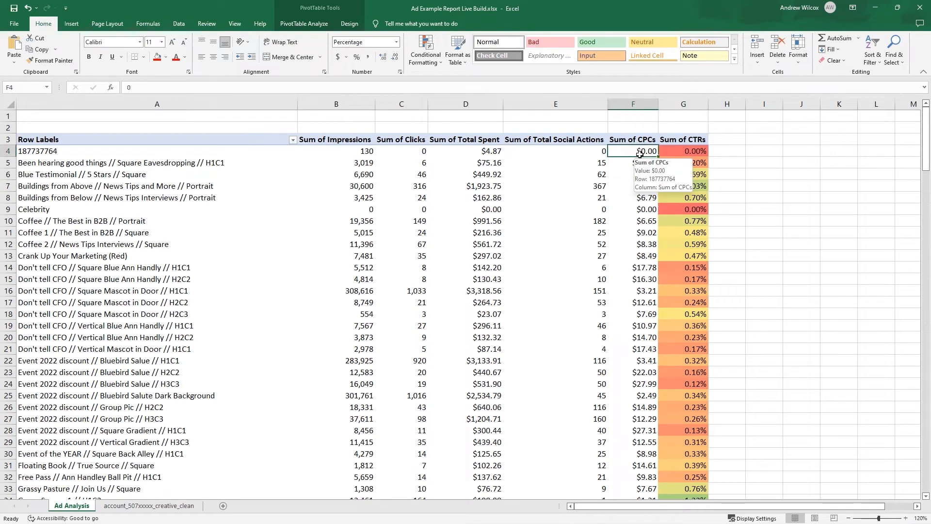
{"action": "left_click_drag", "start_coordinate": [639, 153], "coordinate": [638, 465]}
{"action": "left_click", "coordinate": [426, 49]}
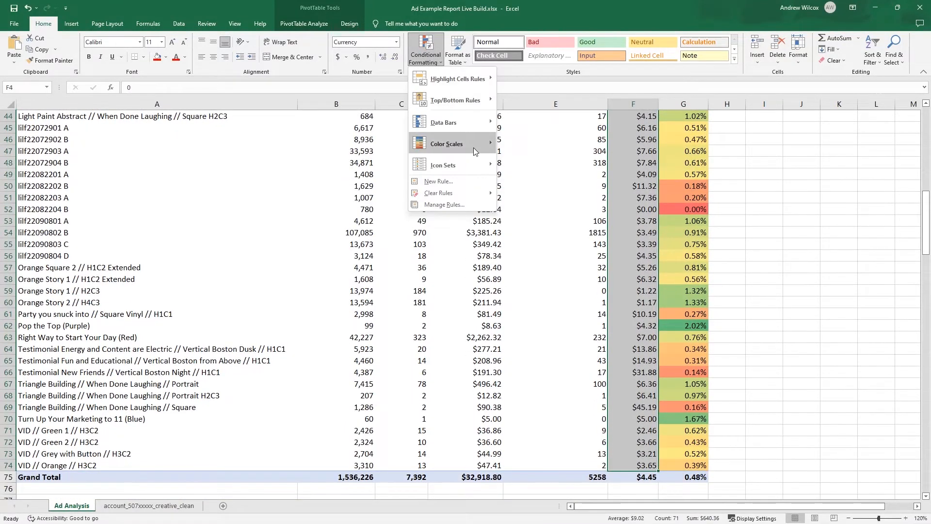
{"action": "mouse_move", "coordinate": [473, 147]}
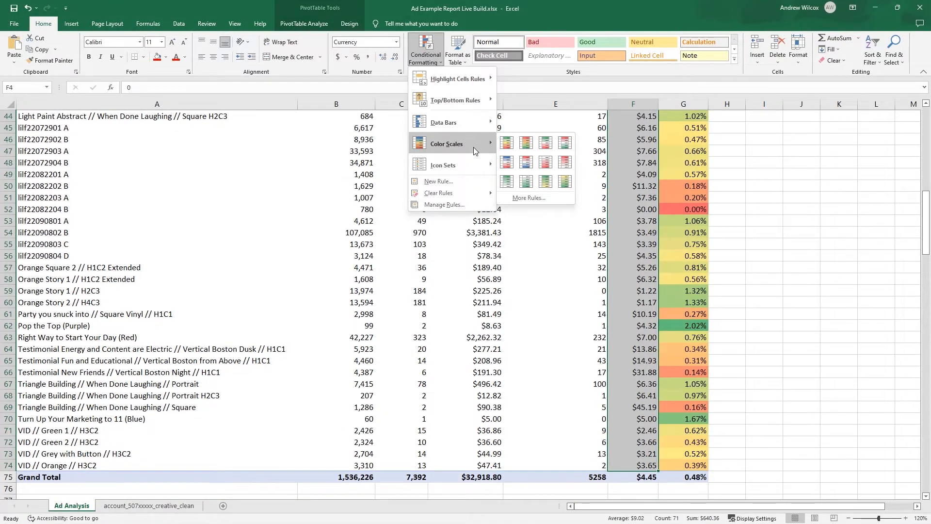
{"action": "left_click", "coordinate": [526, 143]}
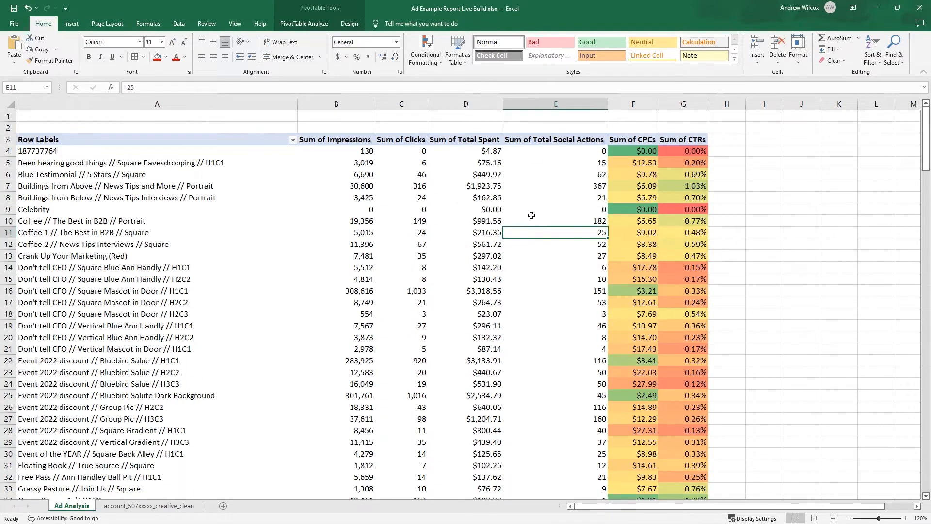
{"action": "mouse_move", "coordinate": [532, 215]}
{"action": "left_click_drag", "start_coordinate": [351, 213], "coordinate": [488, 209]}
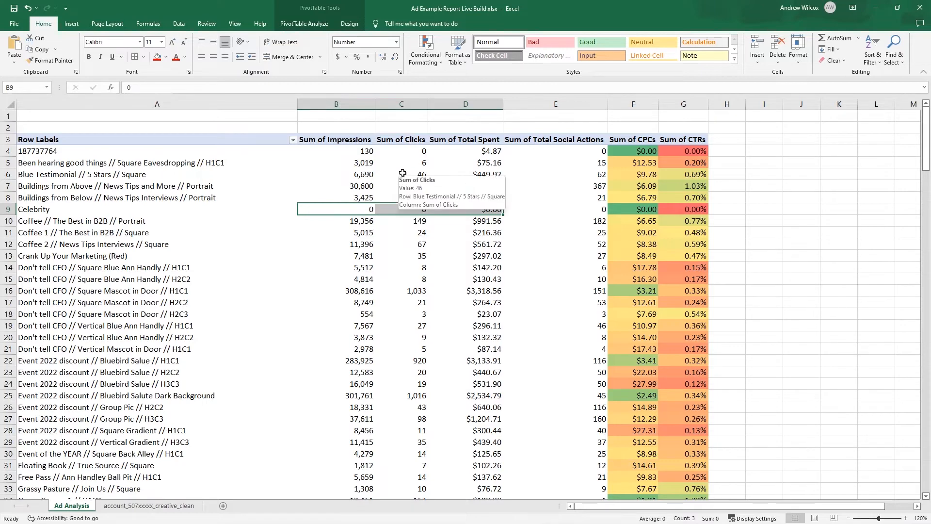
{"action": "left_click", "coordinate": [526, 206]}
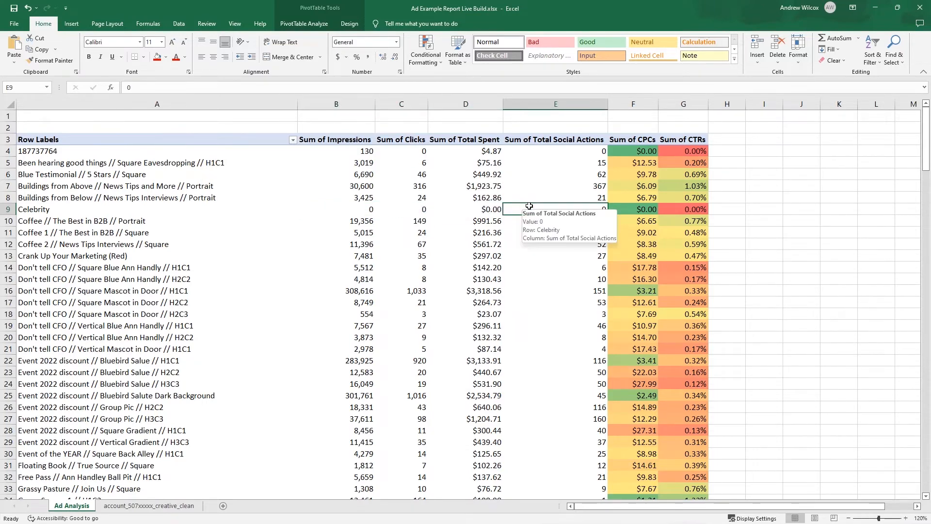
- Add filters to the PivotTable's column headers and sort the rows by Sum of Total Spent from largest to smallest
{"action": "left_click", "coordinate": [721, 142]}
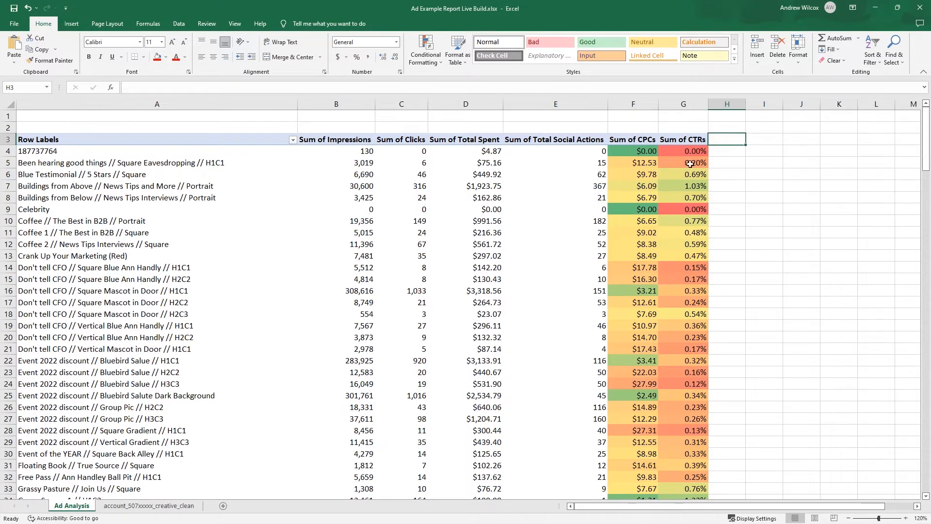
{"action": "left_click", "coordinate": [870, 53]}
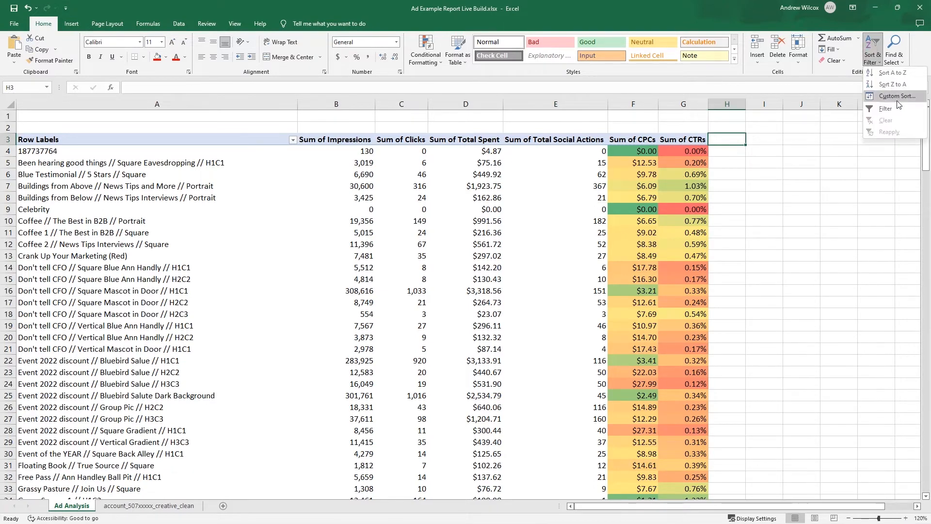
{"action": "left_click", "coordinate": [885, 110]}
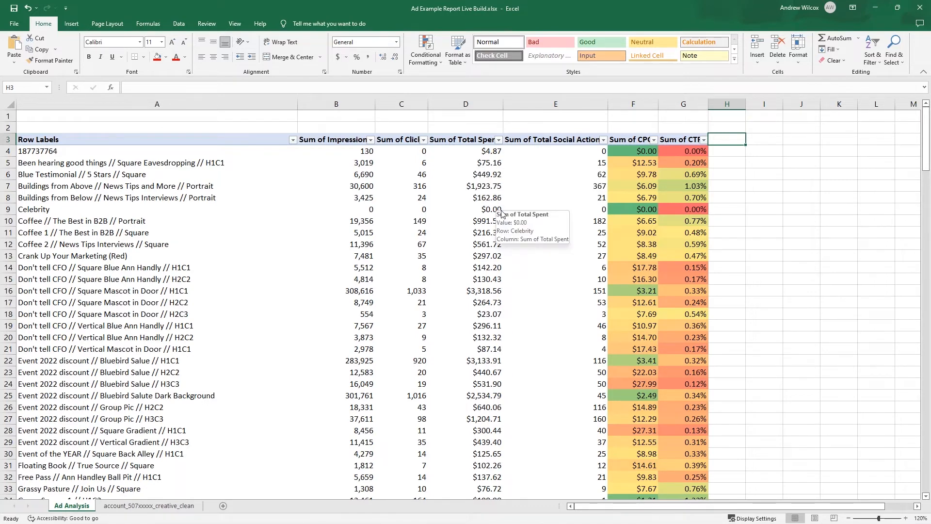
{"action": "left_click", "coordinate": [499, 141]}
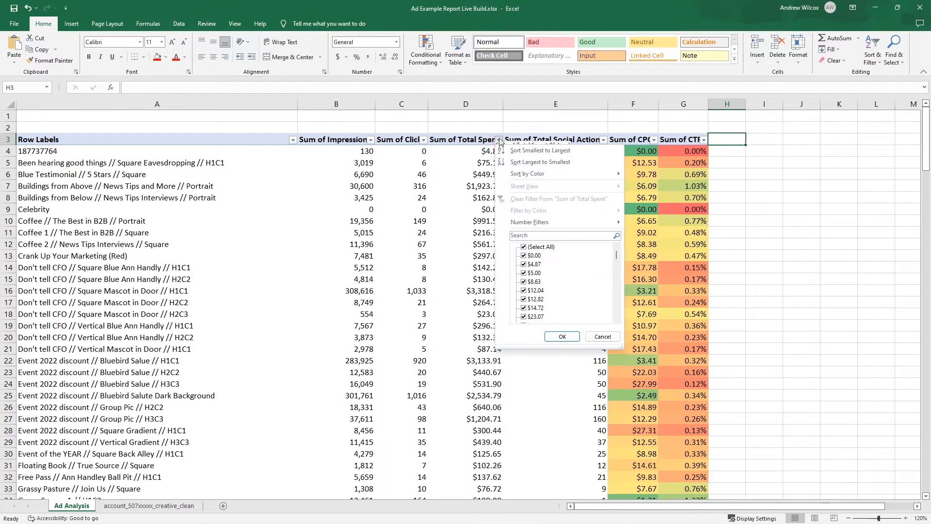
{"action": "left_click", "coordinate": [551, 162]}
{"action": "left_click", "coordinate": [550, 270]}
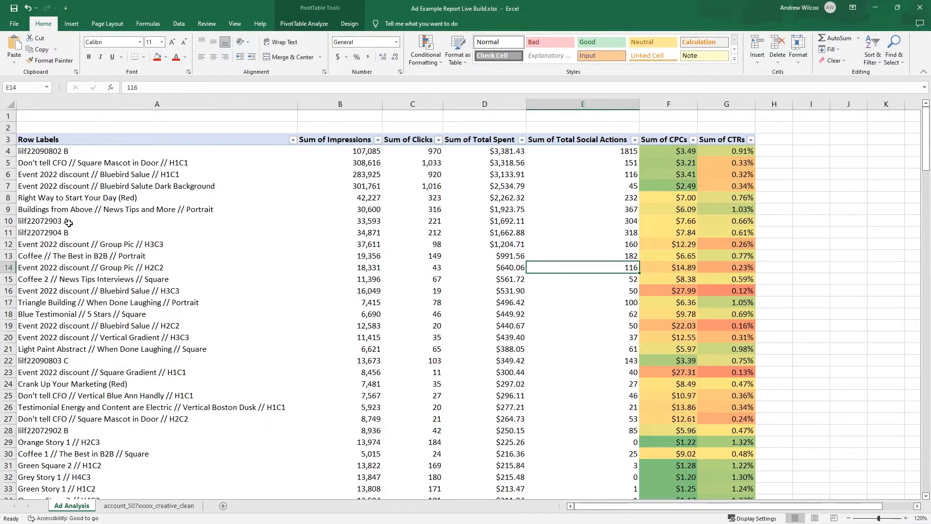
- Compare the ads lilf22072903 A and lilf22072904 B on impressions, clicks, total spent, CTR and CPC
{"action": "left_click_drag", "start_coordinate": [69, 223], "coordinate": [48, 236]}
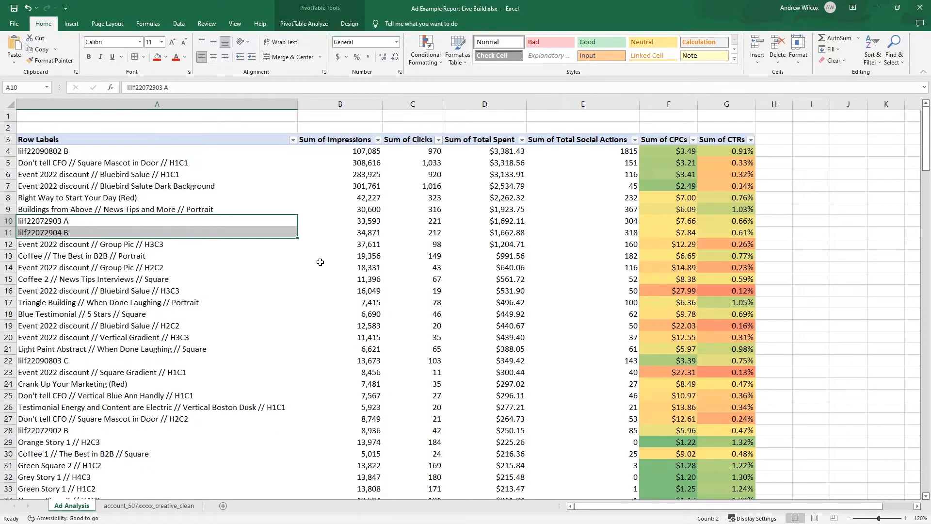
{"action": "left_click_drag", "start_coordinate": [370, 224], "coordinate": [371, 229]}
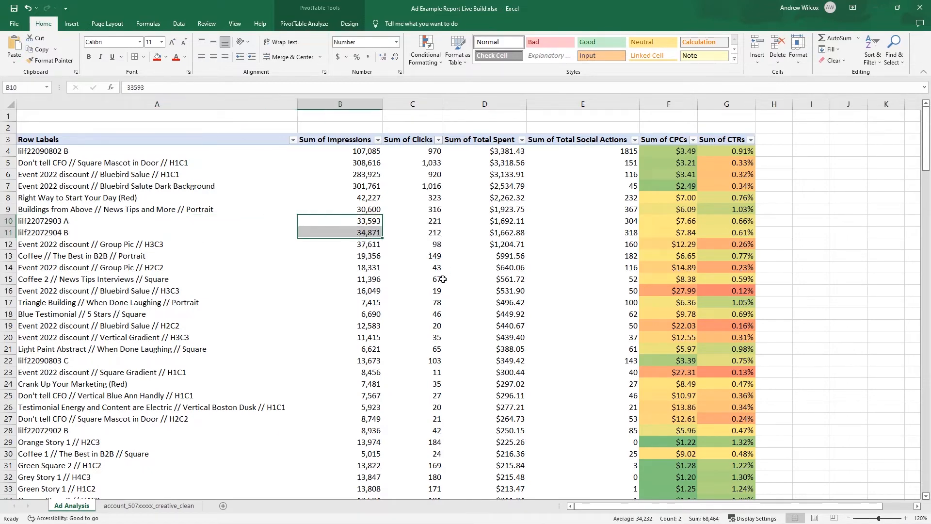
{"action": "left_click_drag", "start_coordinate": [440, 222], "coordinate": [439, 231]}
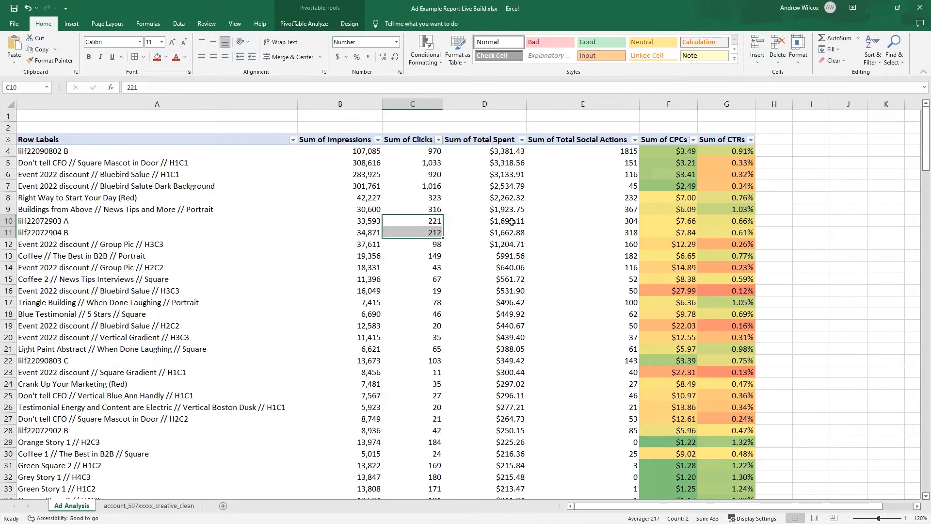
{"action": "left_click_drag", "start_coordinate": [515, 223], "coordinate": [511, 232]}
{"action": "left_click_drag", "start_coordinate": [742, 222], "coordinate": [749, 235]}
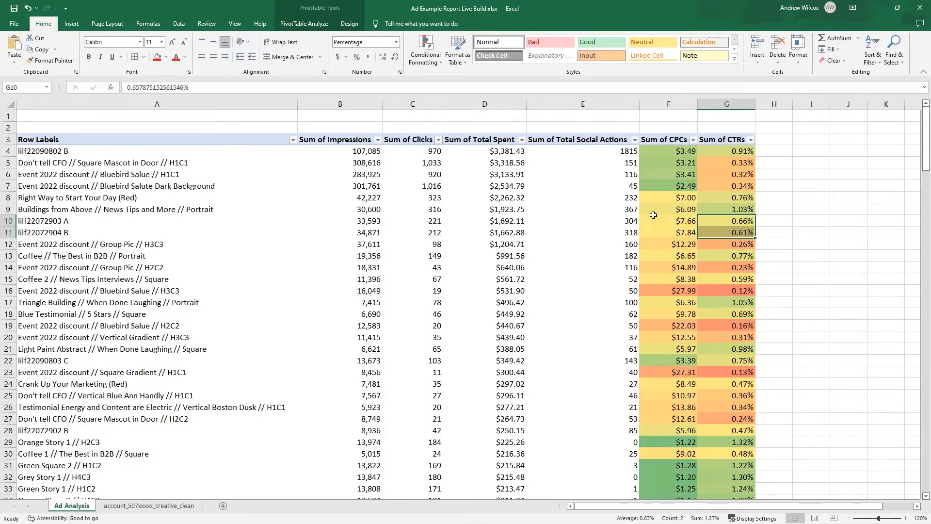
{"action": "left_click_drag", "start_coordinate": [681, 220], "coordinate": [681, 233]}
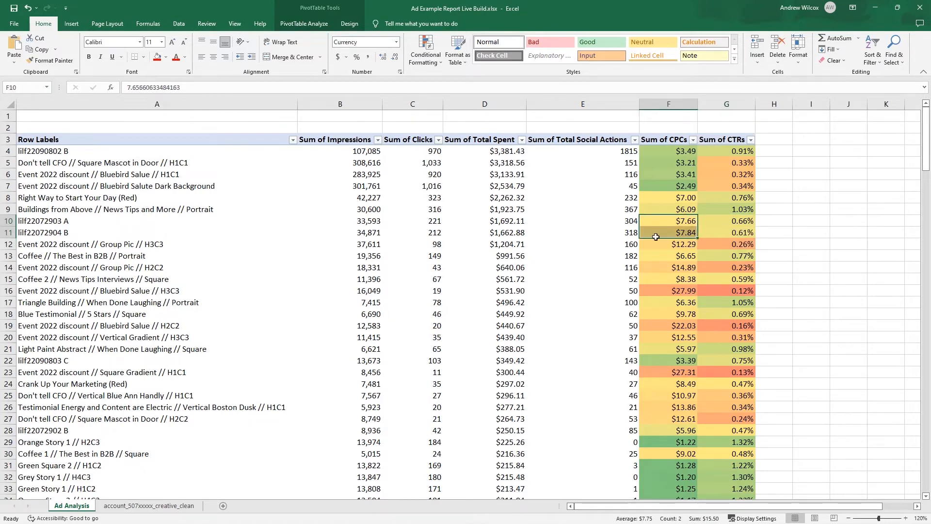
{"action": "left_click_drag", "start_coordinate": [77, 220], "coordinate": [87, 226]}
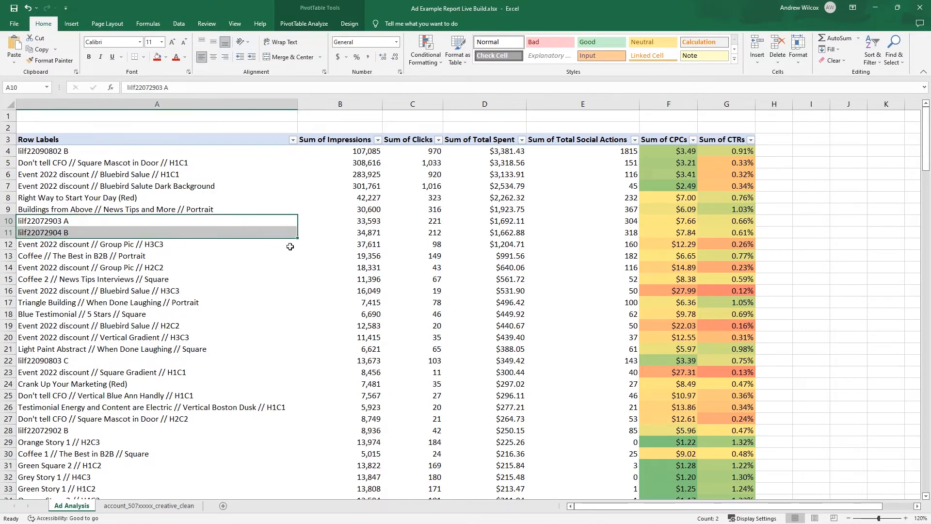
{"action": "left_click", "coordinate": [518, 224]}
{"action": "left_click_drag", "start_coordinate": [519, 224], "coordinate": [519, 233]}
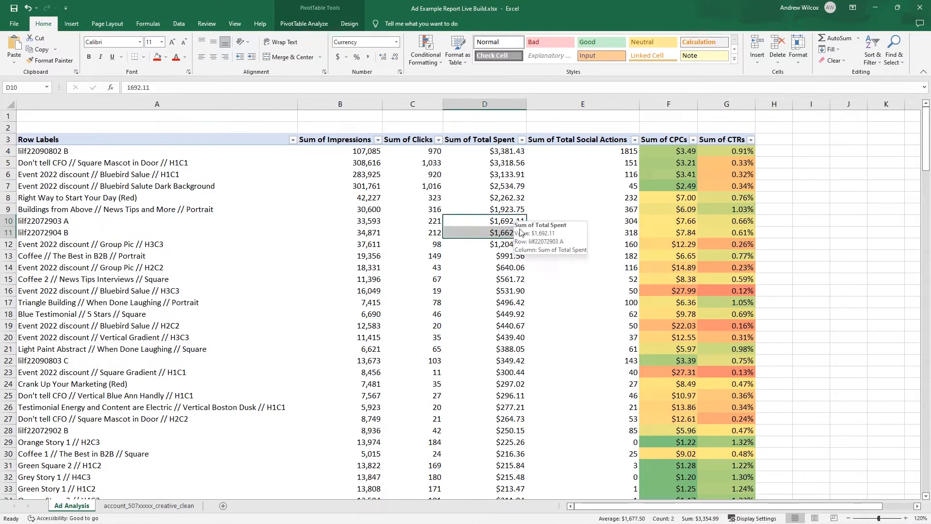
- In the creative data sheet's unnamed column V, enter the header Motivation with the first two values Aspirational and Fear-Based
{"action": "left_click", "coordinate": [179, 508]}
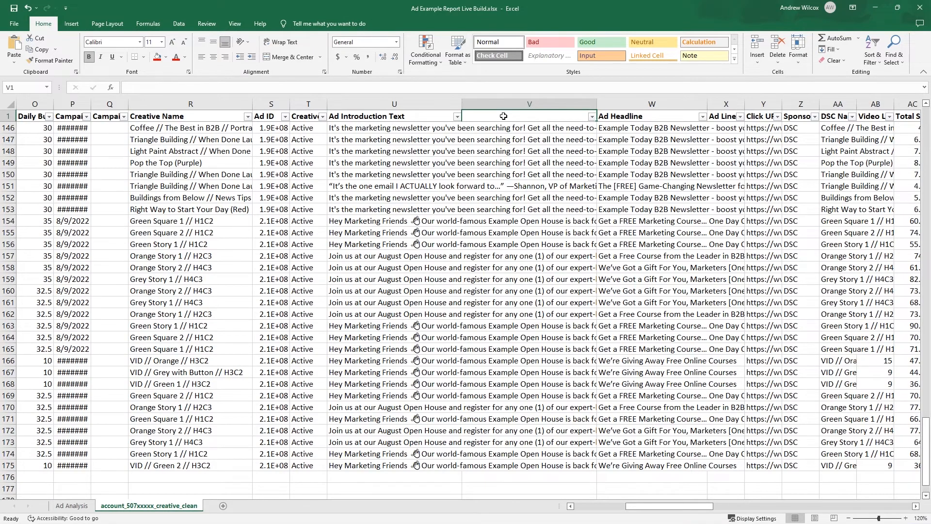
{"action": "type", "text": "Motivation"}
{"action": "key", "text": "Return"}
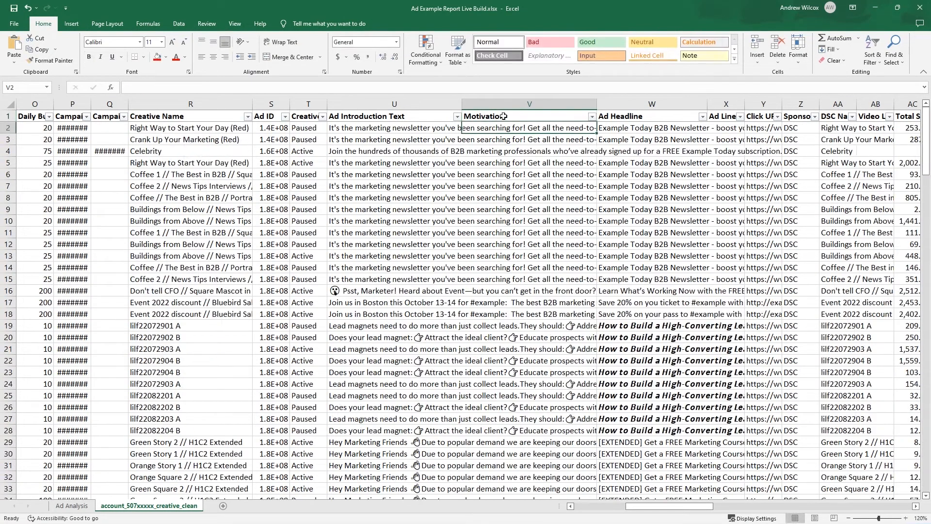
{"action": "type", "text": "Aspirational"}
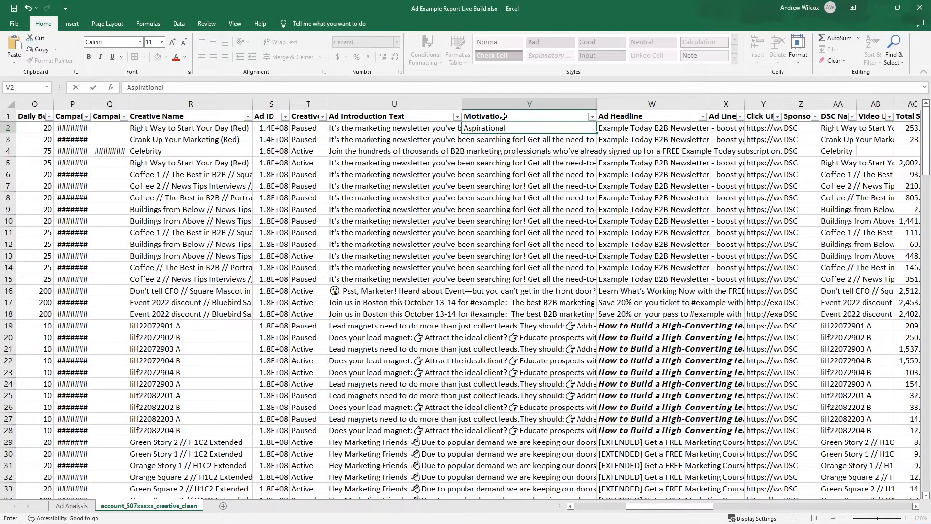
{"action": "key", "text": "Return"}
{"action": "type", "text": "Thre"}
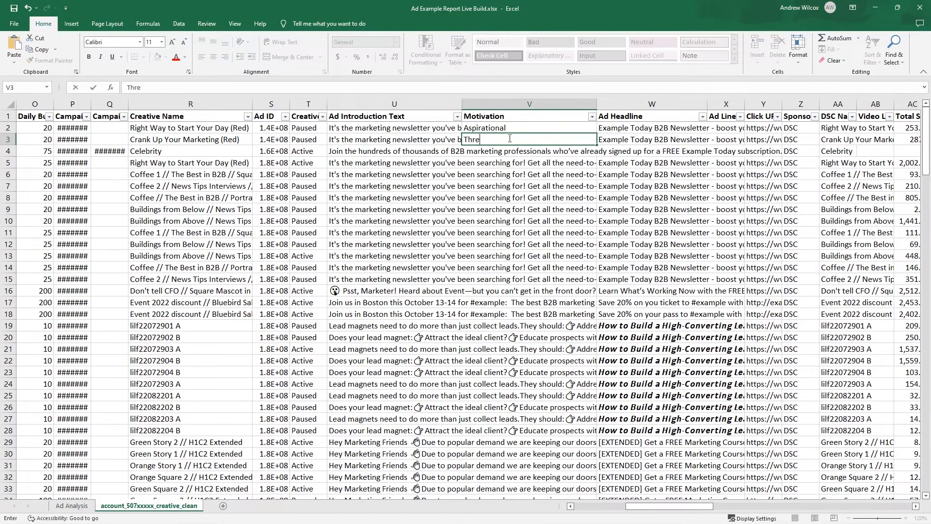
{"action": "type", "text": "aten"}
{"action": "key", "text": "BackSpace"}
{"action": "key", "text": "BackSpace"}
{"action": "key", "text": "BackSpace"}
{"action": "key", "text": "BackSpace"}
{"action": "key", "text": "BackSpace"}
{"action": "key", "text": "BackSpace"}
{"action": "key", "text": "BackSpace"}
{"action": "key", "text": "BackSpace"}
{"action": "type", "text": "Fear"}
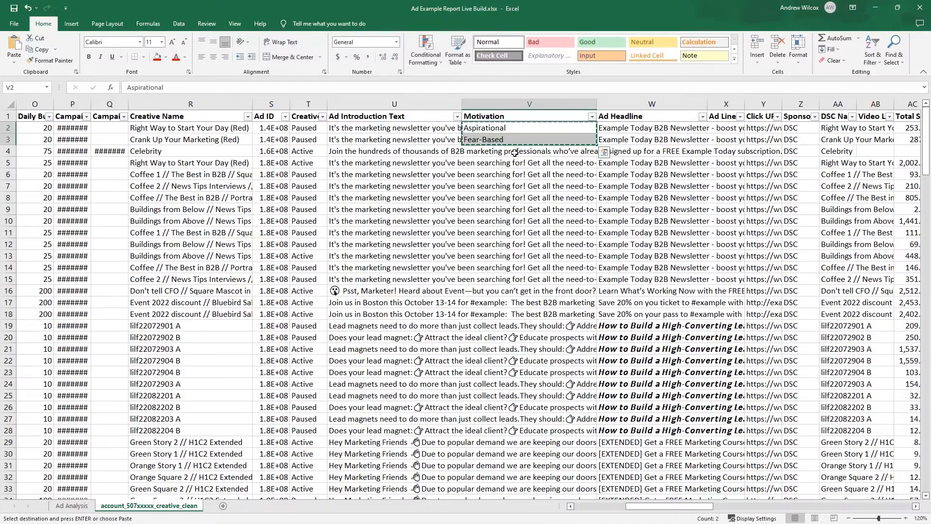
- Repeat the Aspirational and Fear-Based pair down the rest of the Motivation column, and refresh the PivotTable on Ad Analysis
{"action": "left_click_drag", "start_coordinate": [516, 151], "coordinate": [533, 514]}
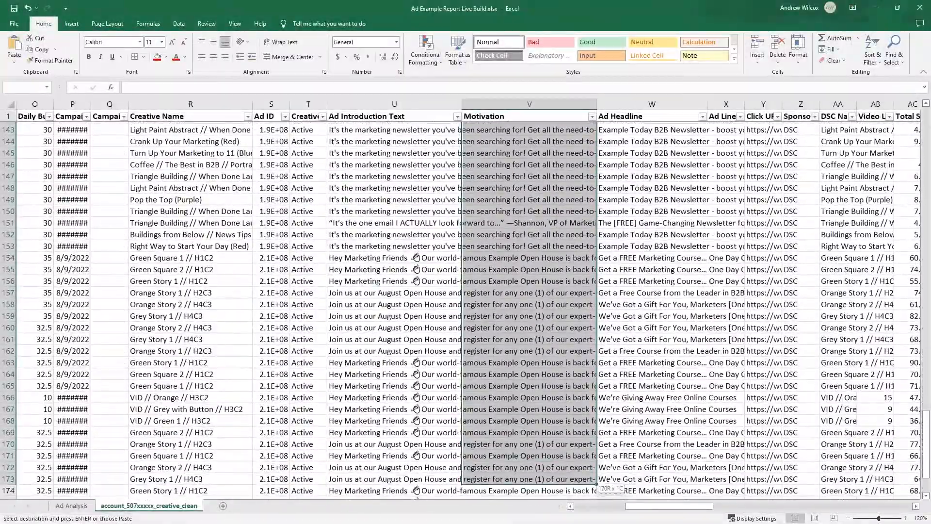
{"action": "left_click", "coordinate": [72, 506]}
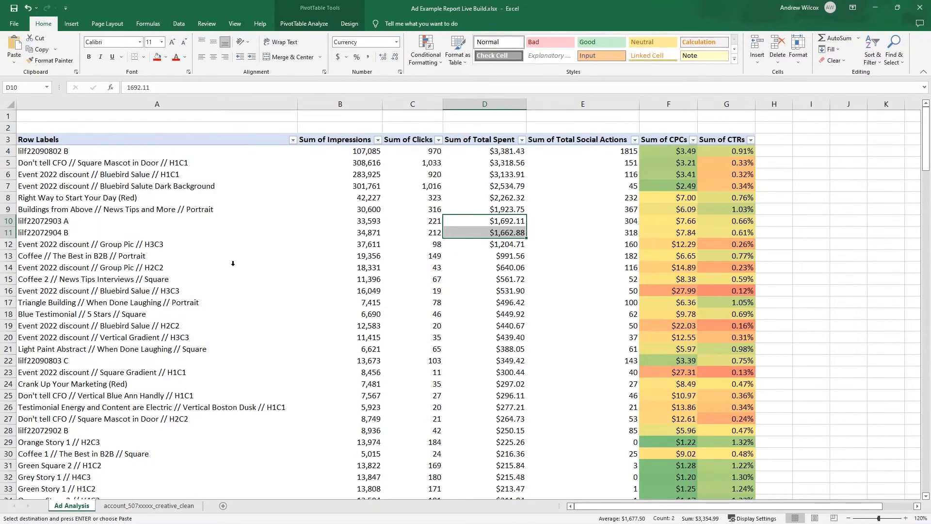
{"action": "right_click", "coordinate": [233, 264]}
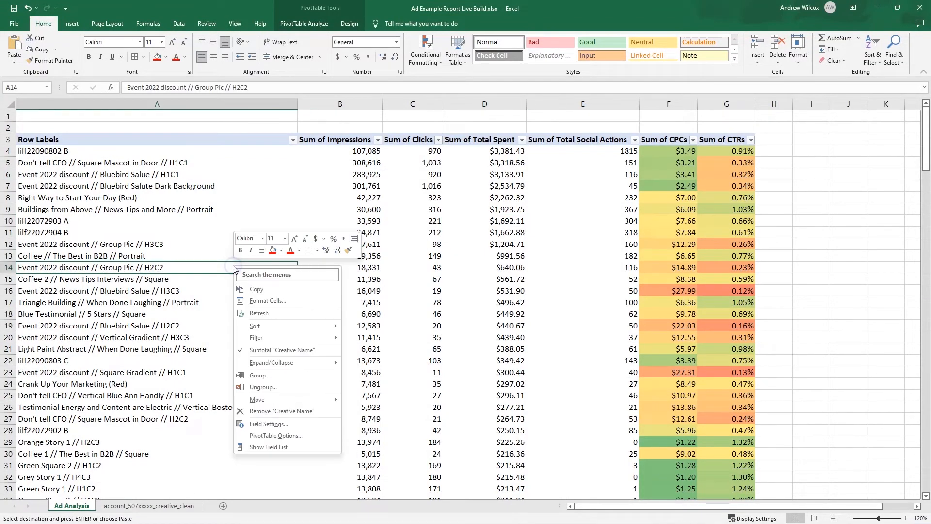
{"action": "left_click", "coordinate": [259, 313]}
- Show the PivotTable field list and replace Creative Name with Motivation as the row field to compare the two motivations
{"action": "left_click", "coordinate": [302, 24]}
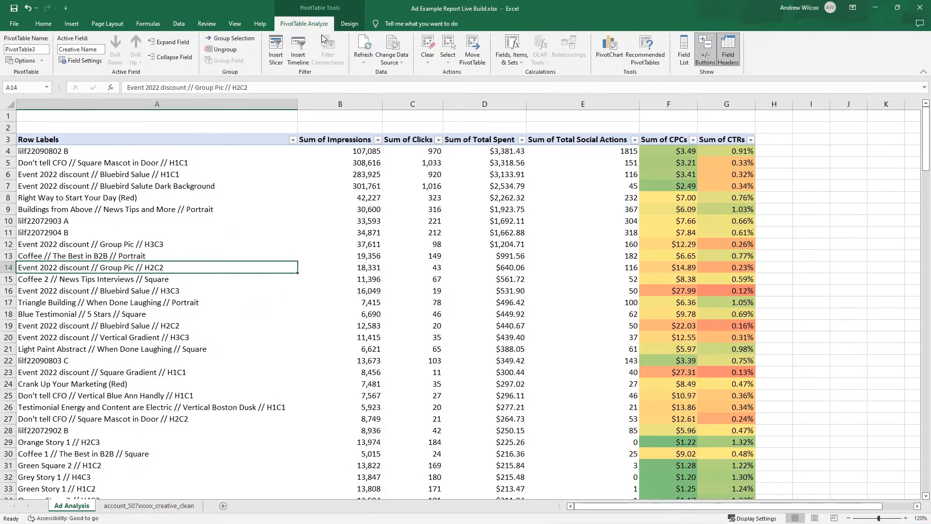
{"action": "left_click", "coordinate": [685, 59]}
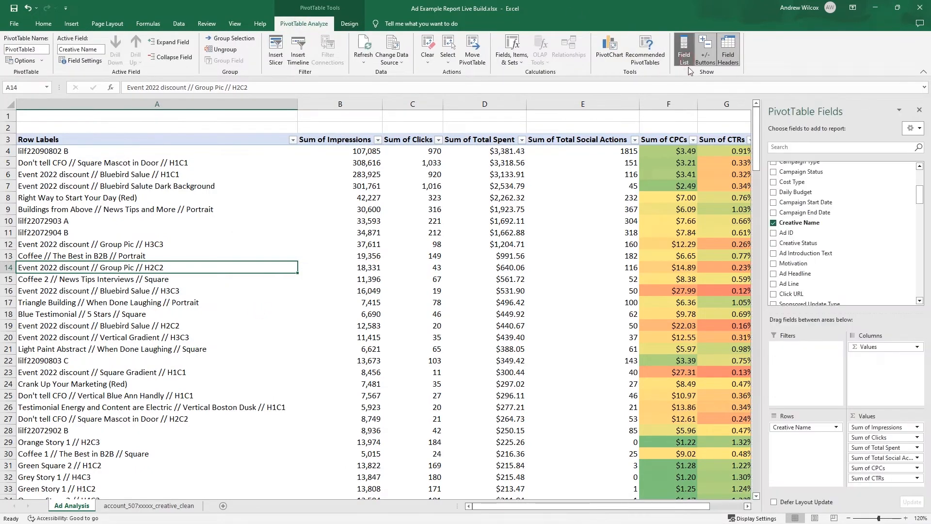
{"action": "left_click_drag", "start_coordinate": [795, 263], "coordinate": [844, 256]}
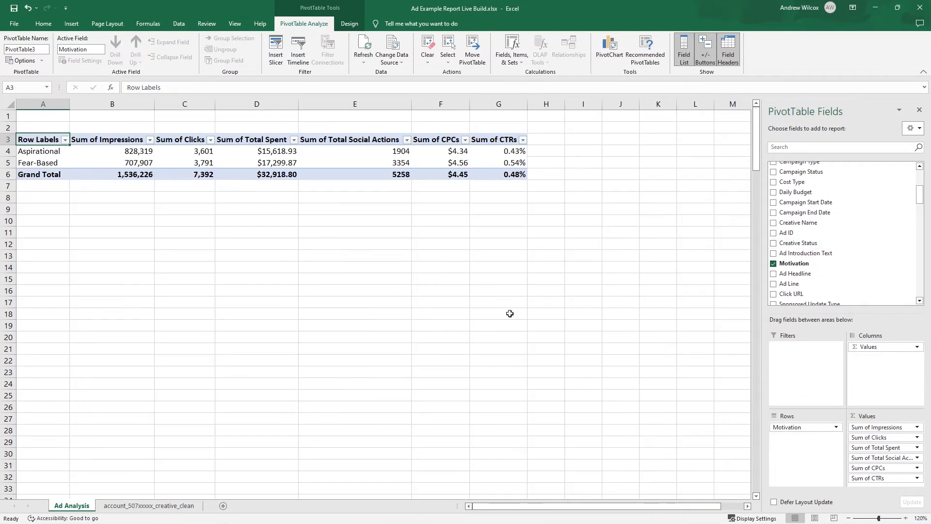
{"action": "left_click", "coordinate": [57, 165]}
{"action": "left_click", "coordinate": [514, 166]}
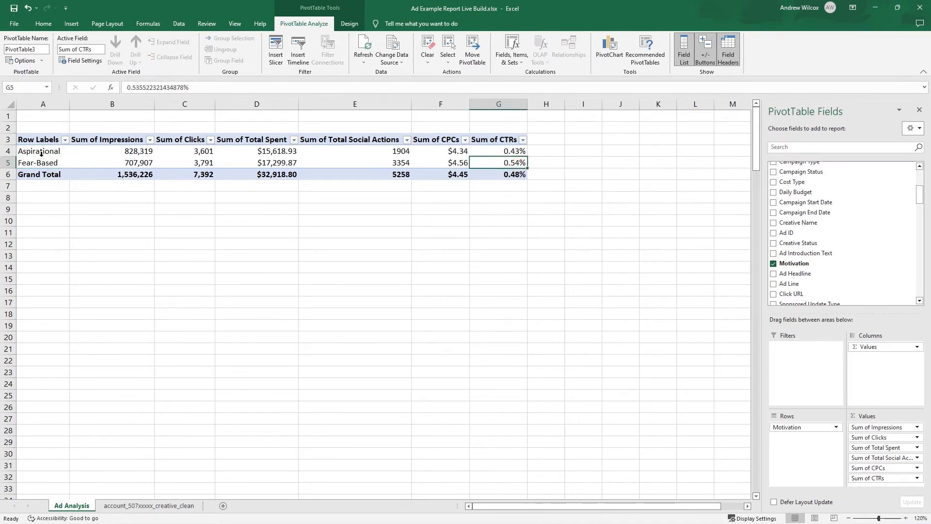
- Restore Creative Name as the PivotTable's row field in place of Motivation
{"action": "left_click", "coordinate": [184, 197]}
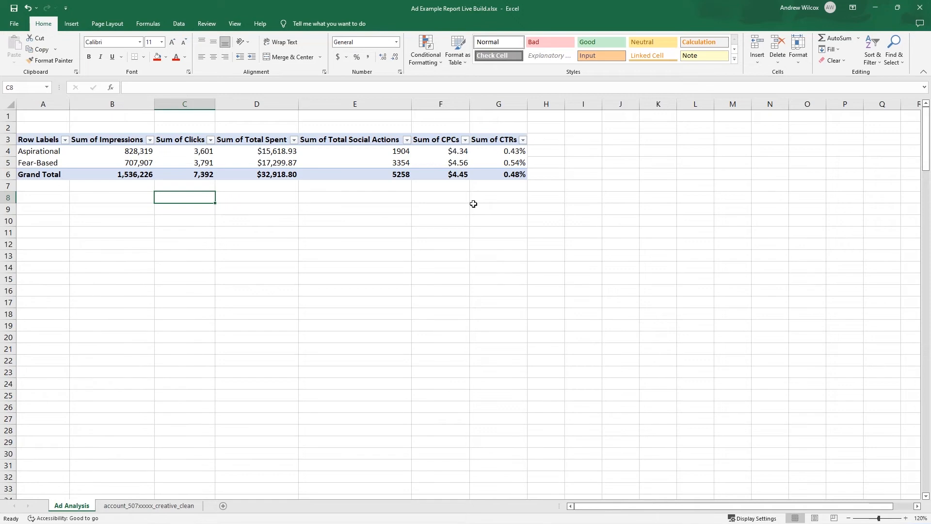
{"action": "left_click", "coordinate": [112, 162]}
{"action": "left_click_drag", "start_coordinate": [798, 222], "coordinate": [841, 313]}
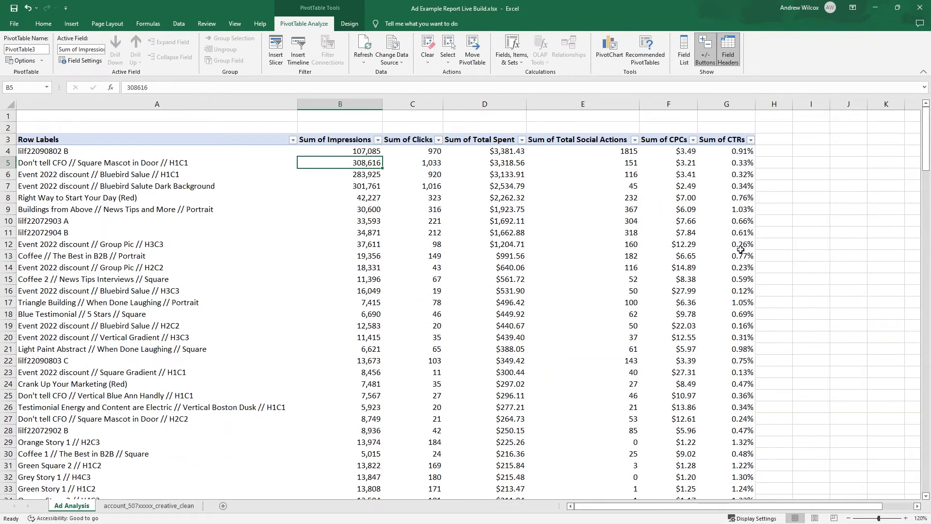
- Apply the Green - Yellow - Red color scale to the Sum of CTRs values in G4:G74
{"action": "left_click", "coordinate": [732, 151]}
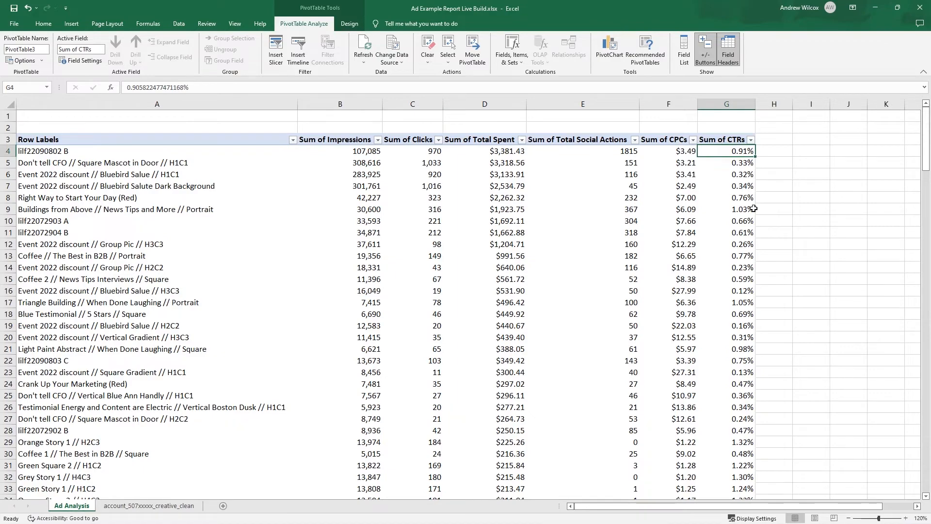
{"action": "mouse_move", "coordinate": [754, 208]}
{"action": "key", "text": "ctrl+shift+Down"}
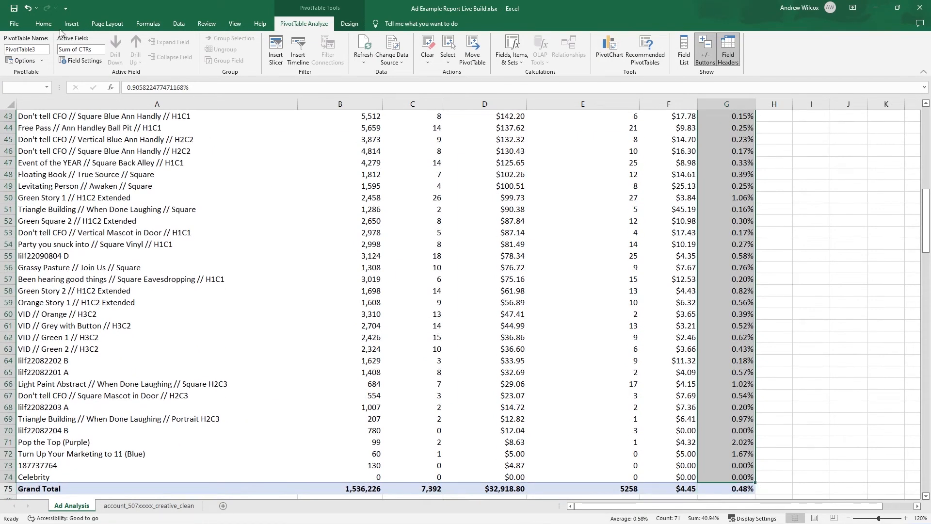
{"action": "left_click", "coordinate": [43, 23]}
{"action": "left_click", "coordinate": [435, 46]}
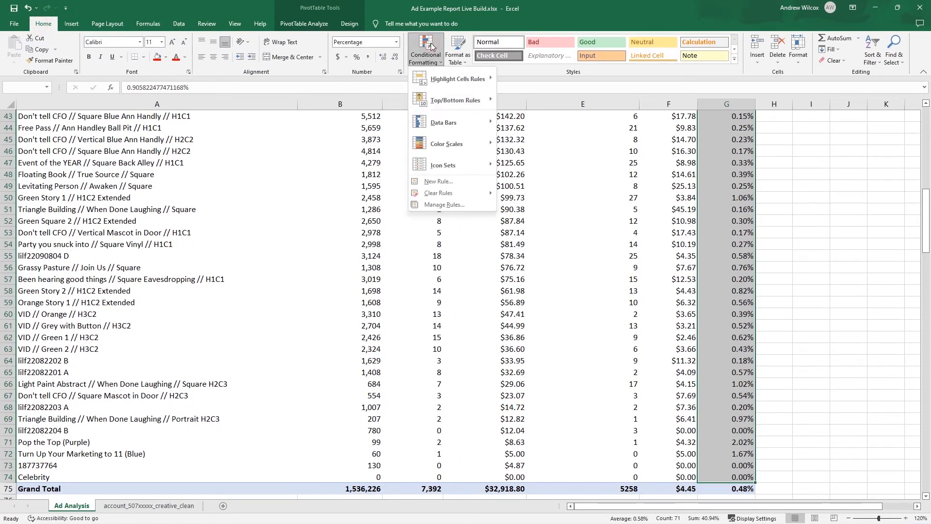
{"action": "mouse_move", "coordinate": [456, 144]}
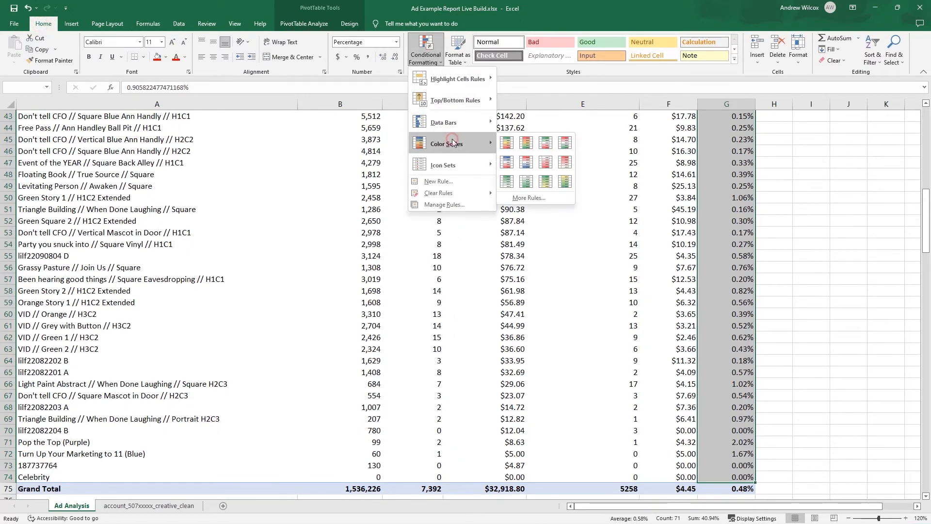
{"action": "left_click", "coordinate": [506, 142]}
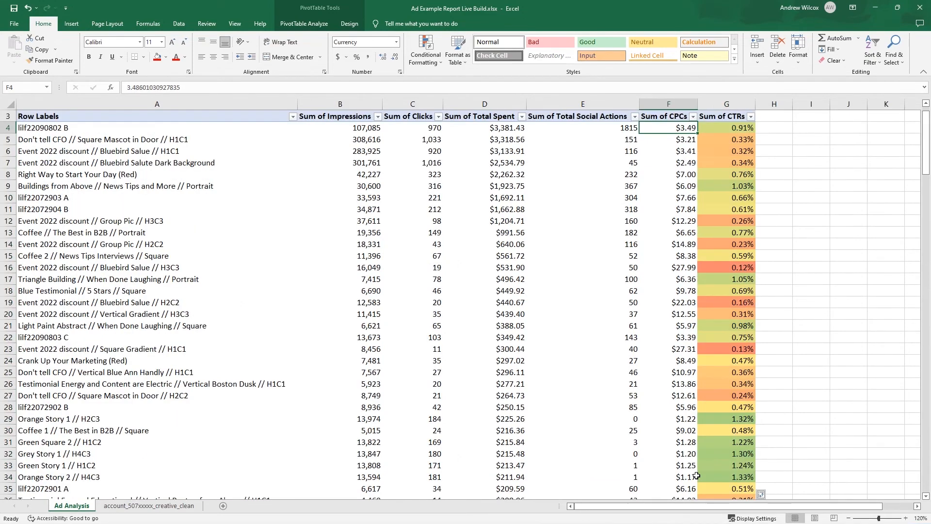
- Apply the Red - Yellow - Green color scale to the Sum of CPCs values in F4:F74, leaving out the grand total
{"action": "scroll", "coordinate": [696, 476], "scroll_direction": "down", "scroll_amount": 13}
{"action": "left_click", "coordinate": [679, 477], "text": "shift"}
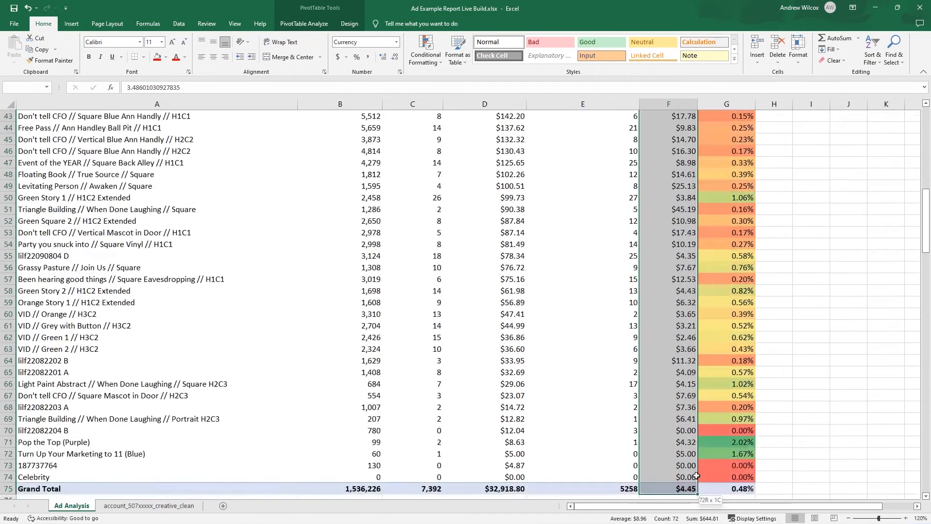
{"action": "left_click", "coordinate": [426, 49]}
{"action": "mouse_move", "coordinate": [449, 143]}
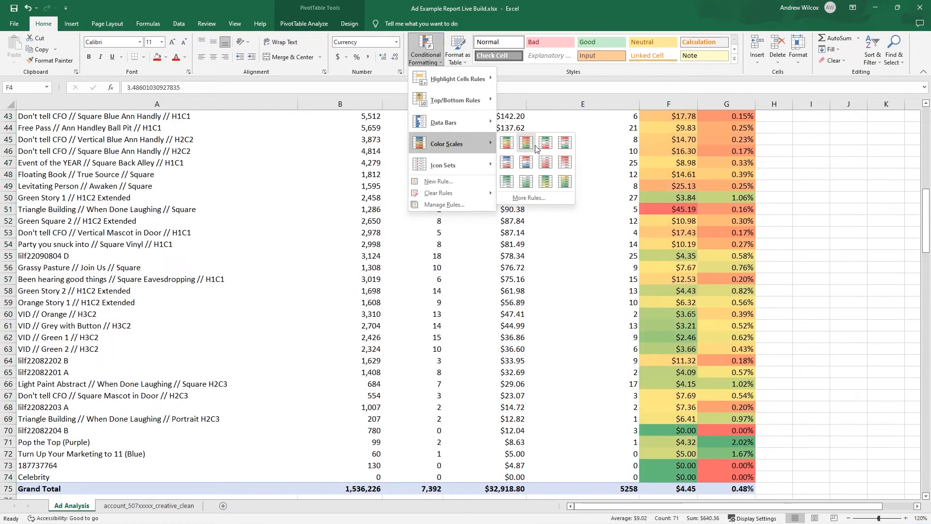
{"action": "left_click", "coordinate": [527, 141]}
{"action": "scroll", "coordinate": [582, 242], "scroll_direction": "up", "scroll_amount": 14}
{"action": "left_click", "coordinate": [599, 283]}
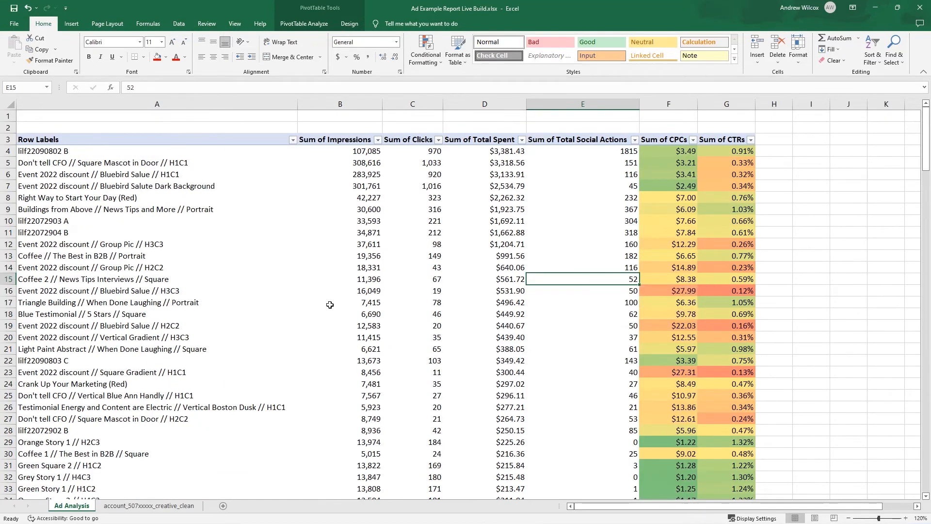
- Copy the Ad Analysis sheet to the end of the workbook, rename the copy Ad Name Comparison, and return to Ad Analysis
{"action": "right_click", "coordinate": [72, 510]}
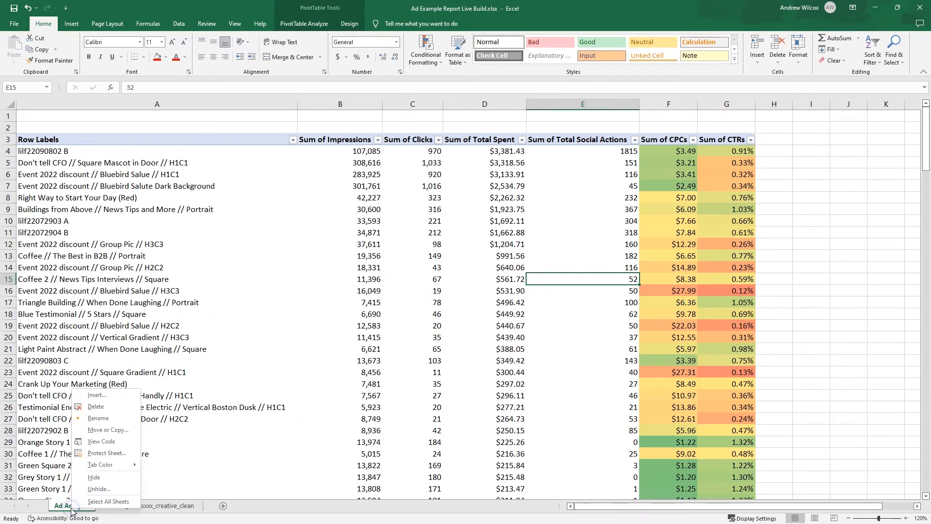
{"action": "left_click", "coordinate": [117, 431]}
{"action": "left_click", "coordinate": [66, 482]}
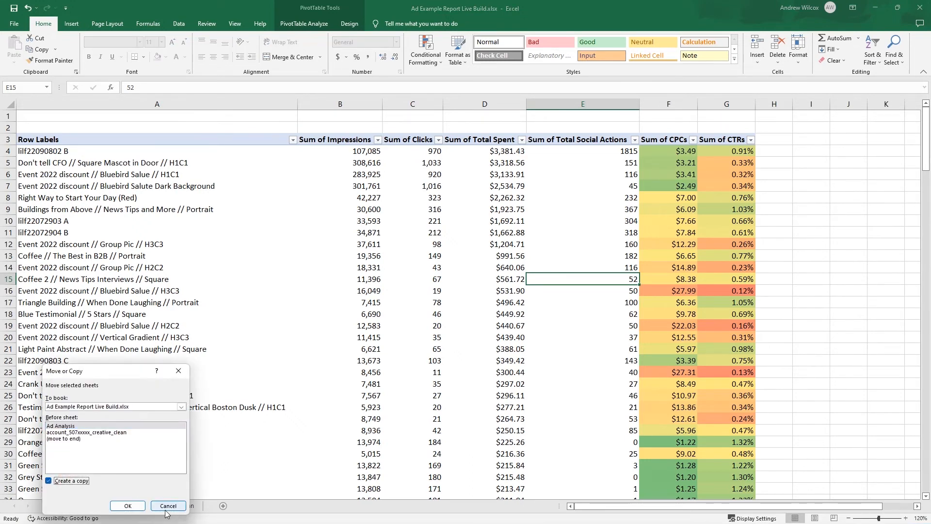
{"action": "left_click", "coordinate": [127, 506]}
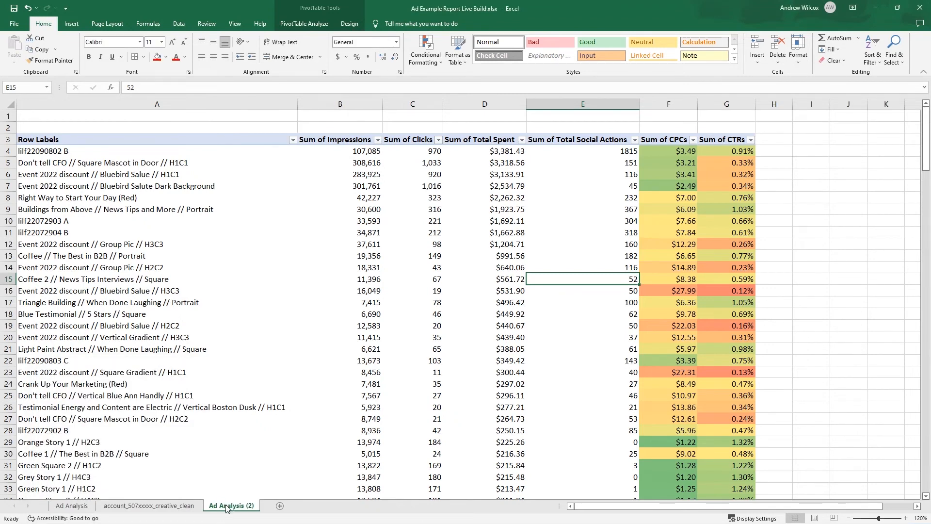
{"action": "double_click", "coordinate": [226, 506]}
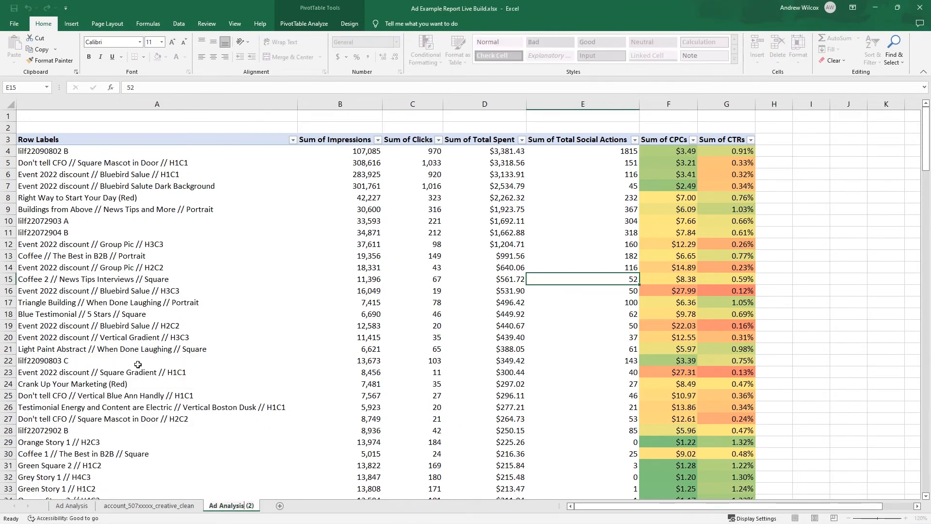
{"action": "type", "text": "Ad Name Comparison"}
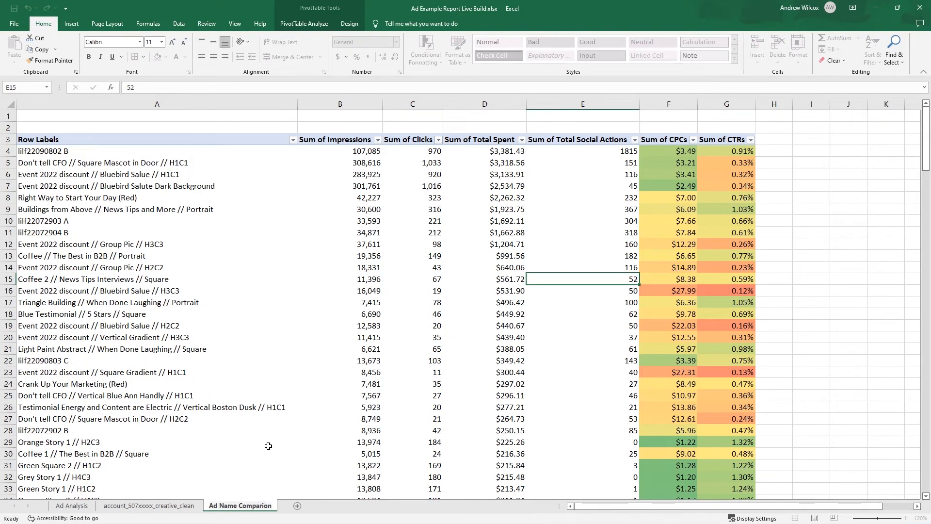
{"action": "key", "text": "Return"}
{"action": "left_click", "coordinate": [82, 506]}
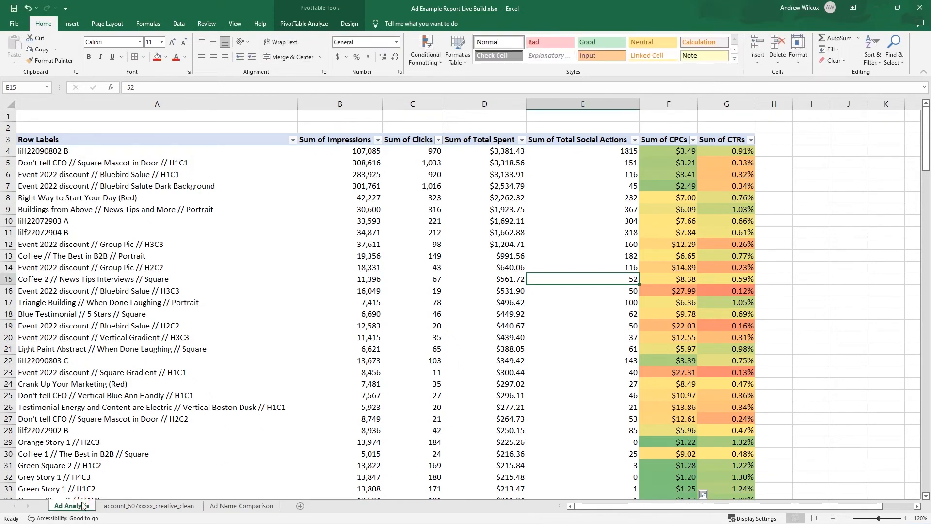
{"action": "left_click", "coordinate": [204, 349]}
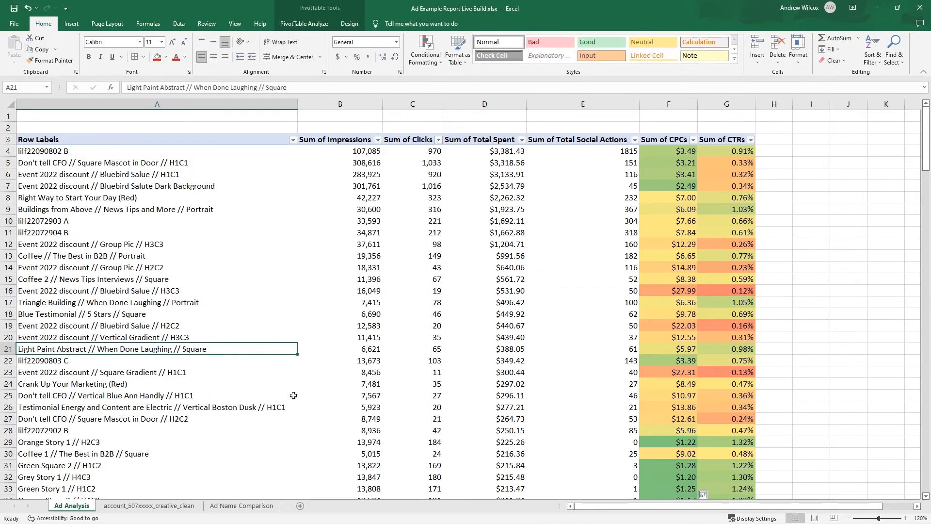